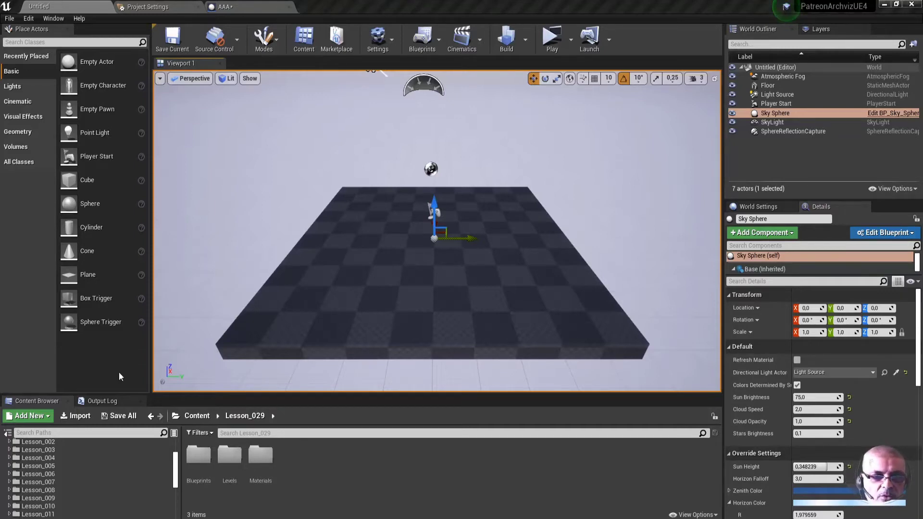
- Scroll the Content Browser up to bring the Lesson_029 folder contents into view
scroll(166, 459, "up", 3)
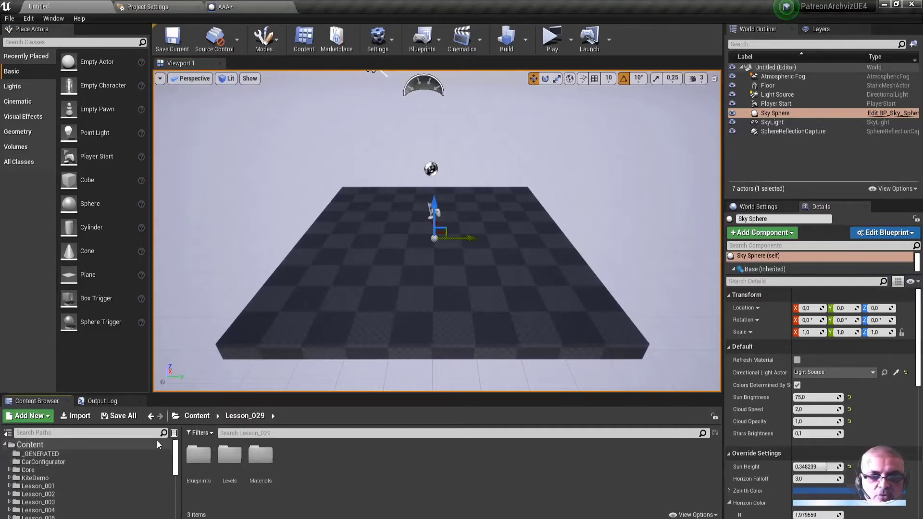
- Create a new folder named Lesson_30 under Content
right_click(50, 443)
left_click(100, 212)
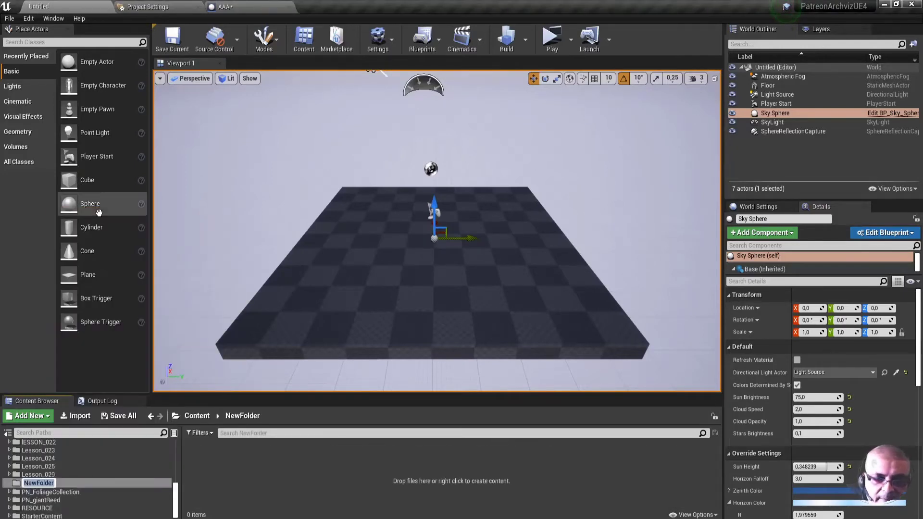
key("BackSpace")
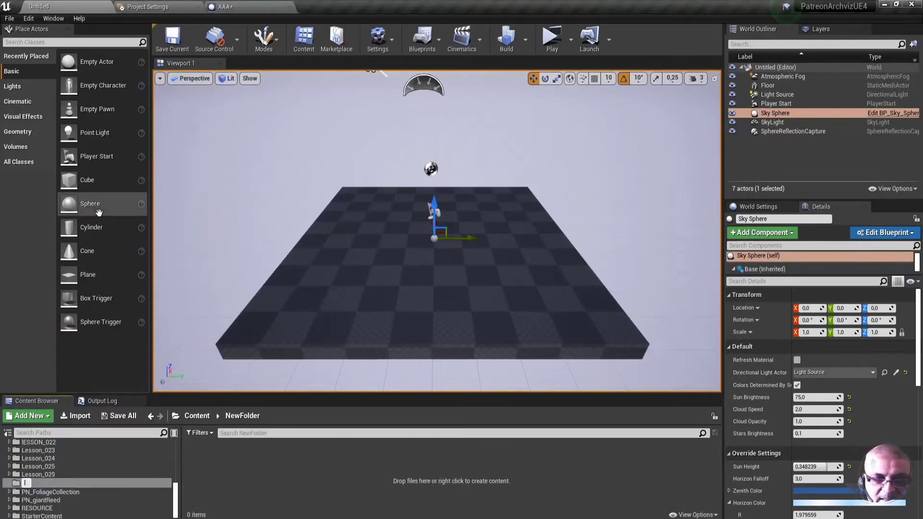
type("Lesson_")
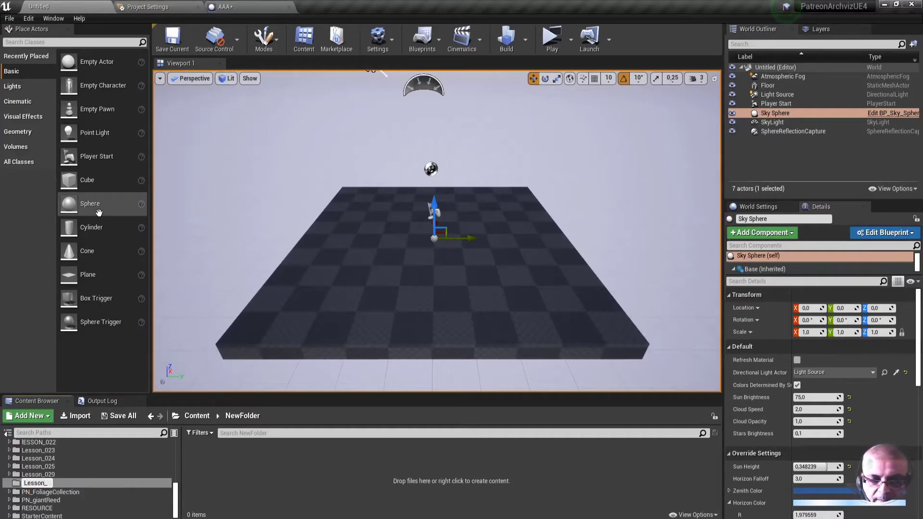
type("30")
key("Return")
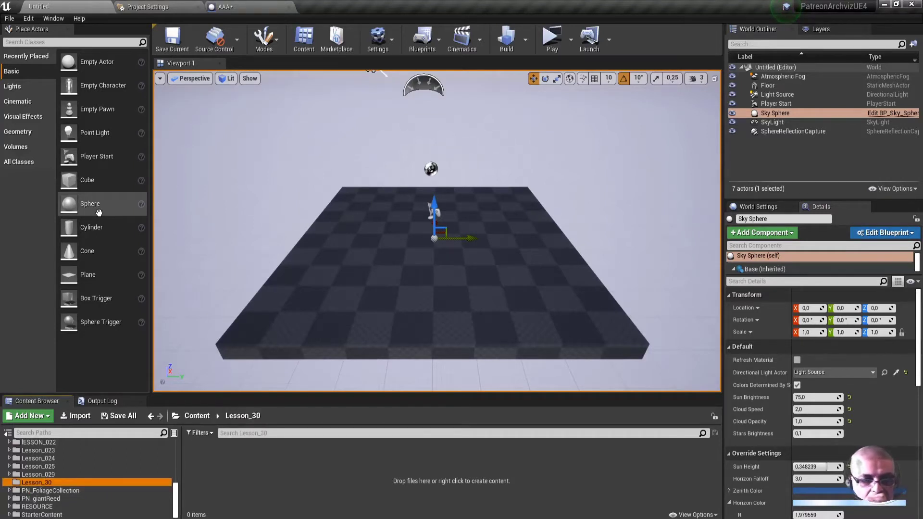
- Add two subfolders, Levels and Blueprints, inside Lesson_30
left_click(229, 466)
right_click(229, 466)
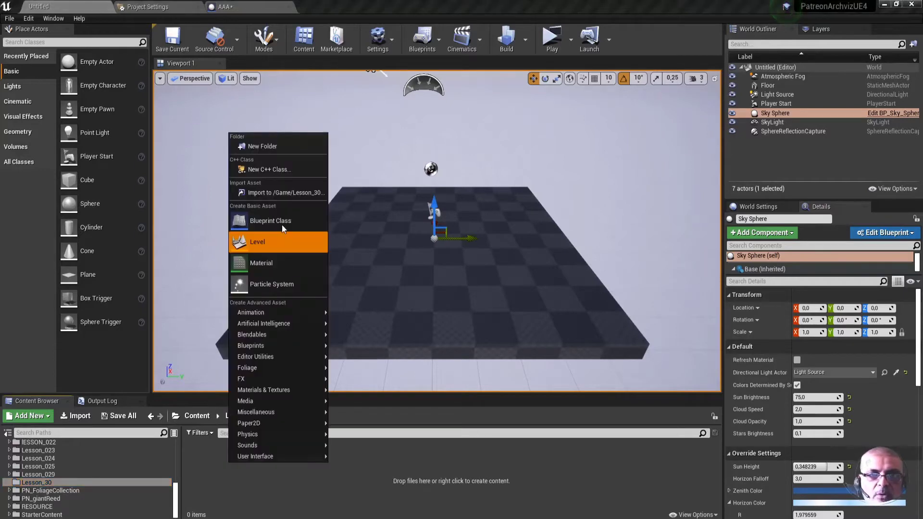
left_click(280, 147)
type("Levels")
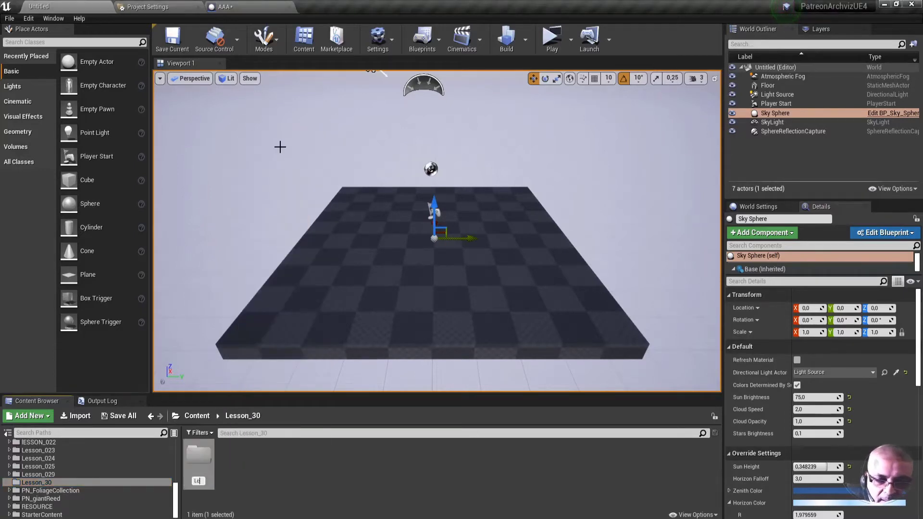
key("Return")
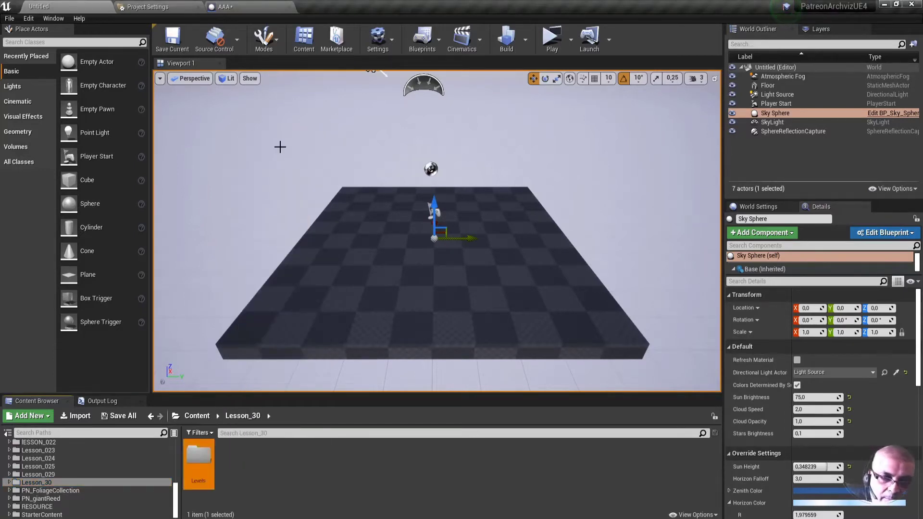
right_click(247, 493)
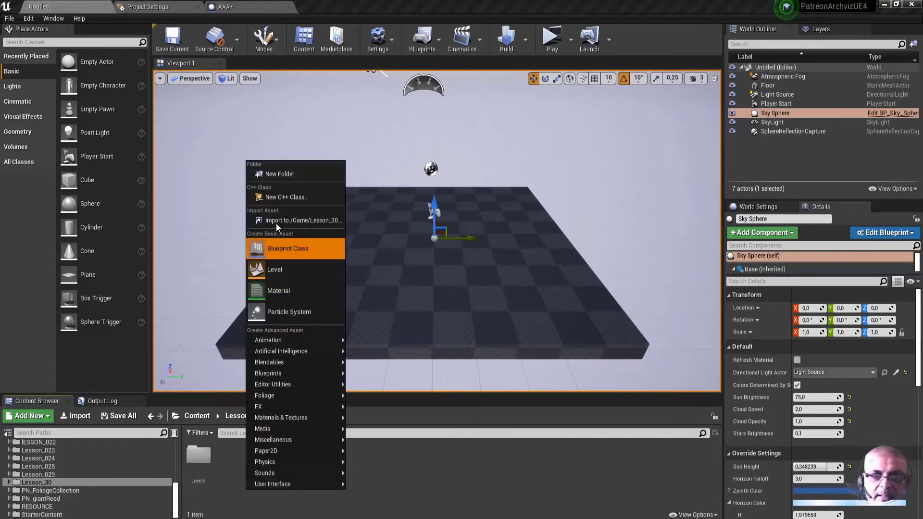
left_click(278, 174)
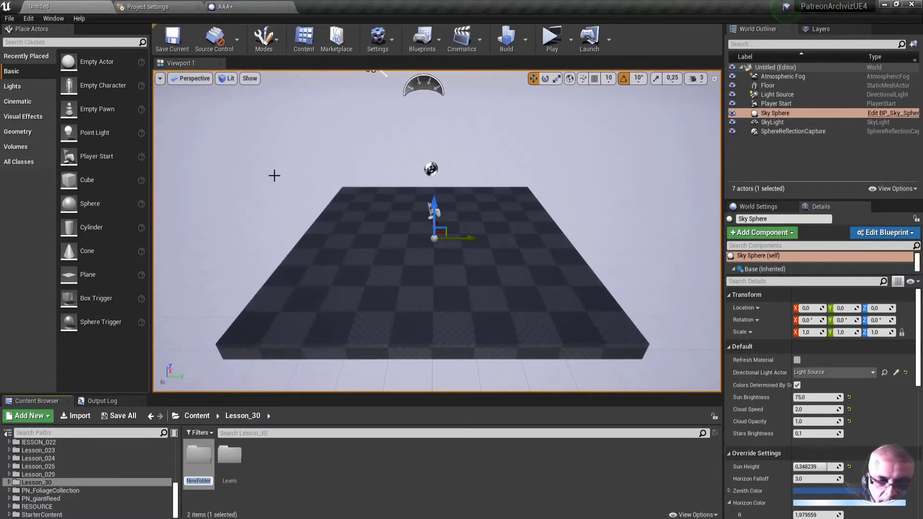
type("Bl")
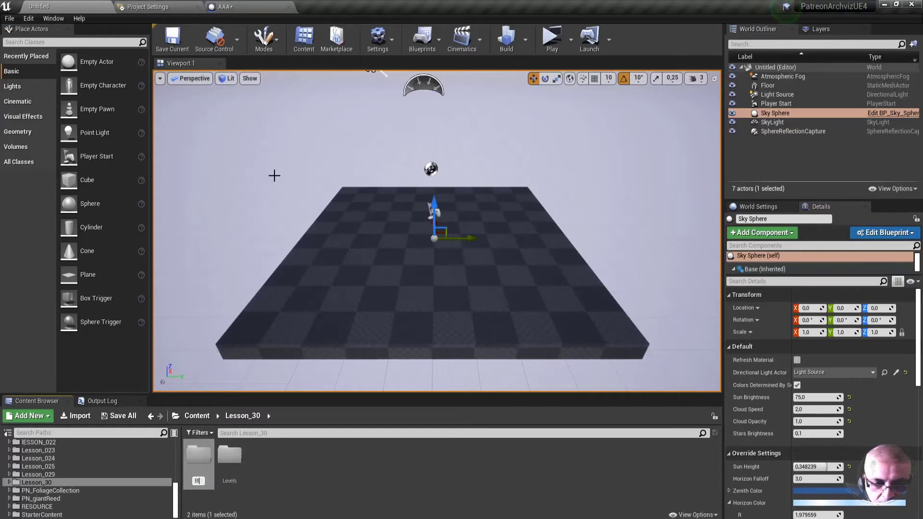
type("ueprints")
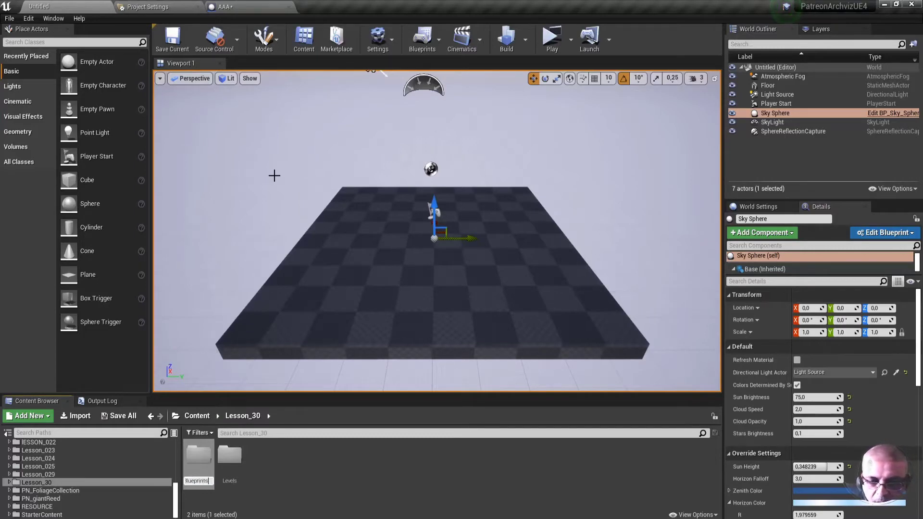
key("Return")
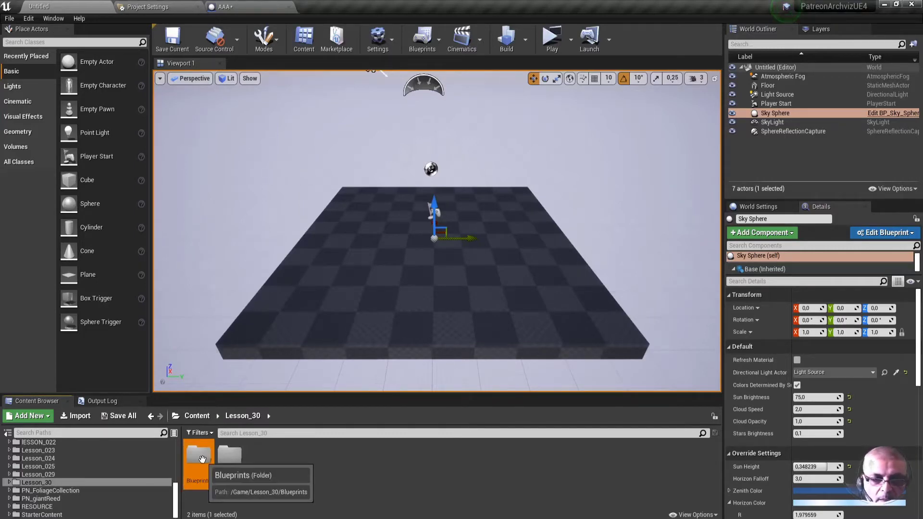
- Save the current level as Lesson_30 in Lesson_30/Levels, then open the Lesson_30/Blueprints folder
left_click(172, 40)
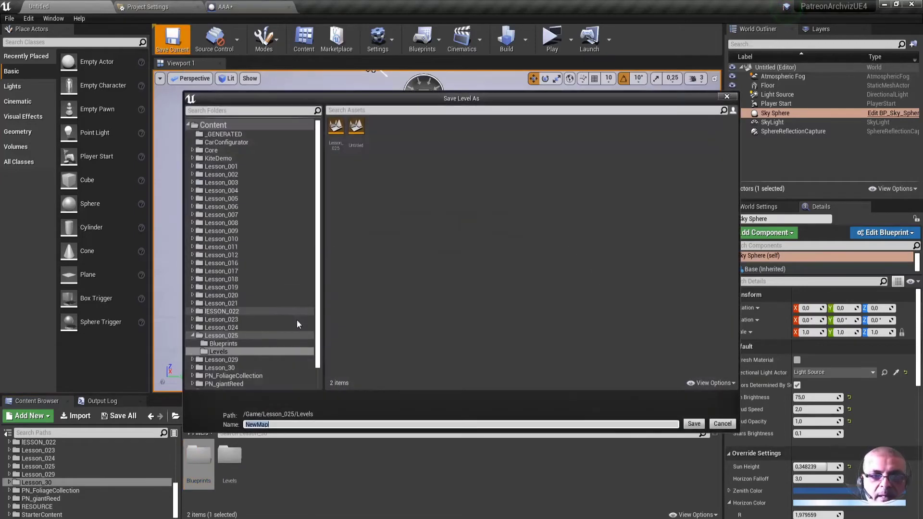
double_click(223, 366)
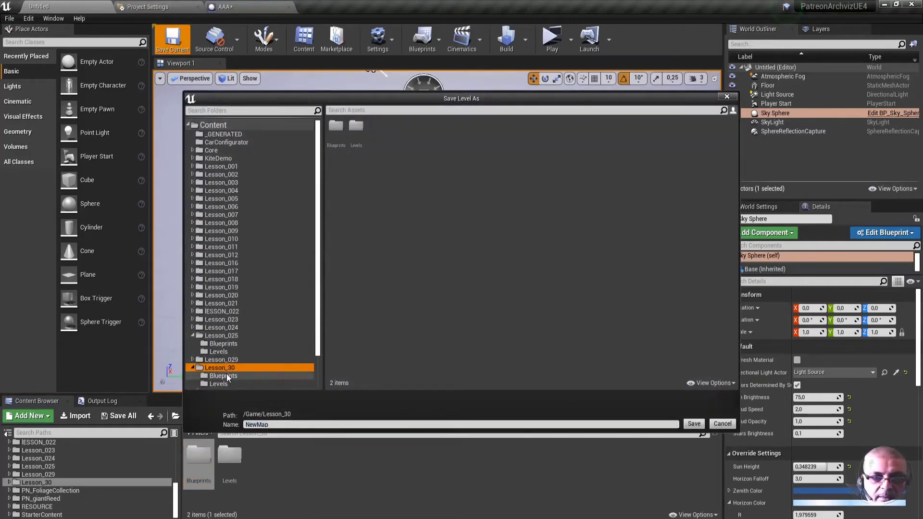
left_click(227, 383)
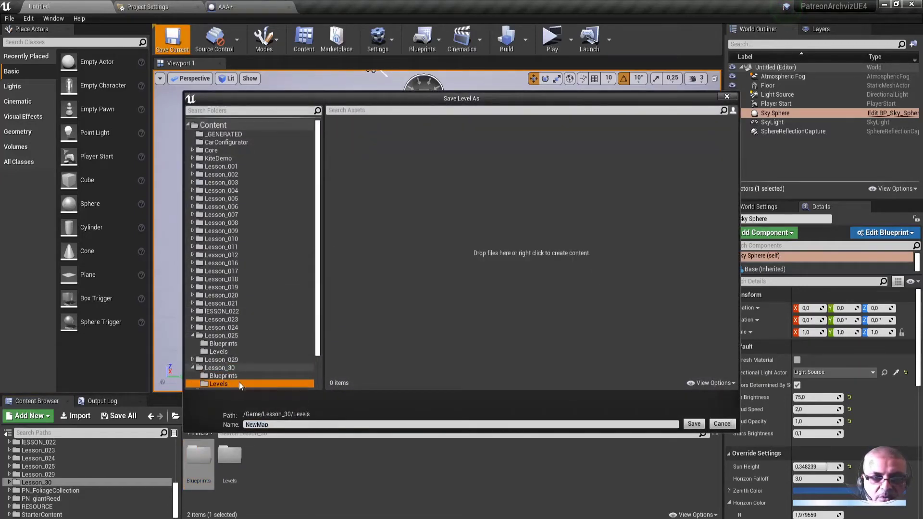
left_click(299, 425)
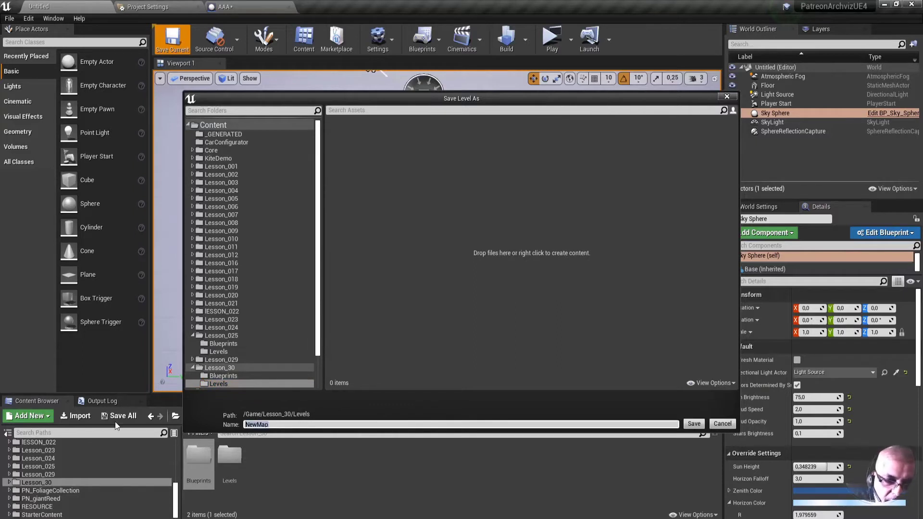
type("Lesson")
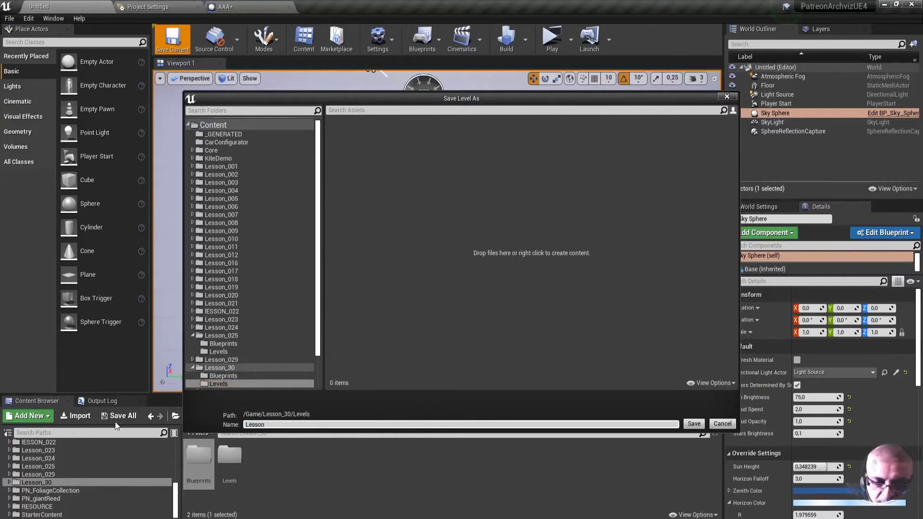
type("_30")
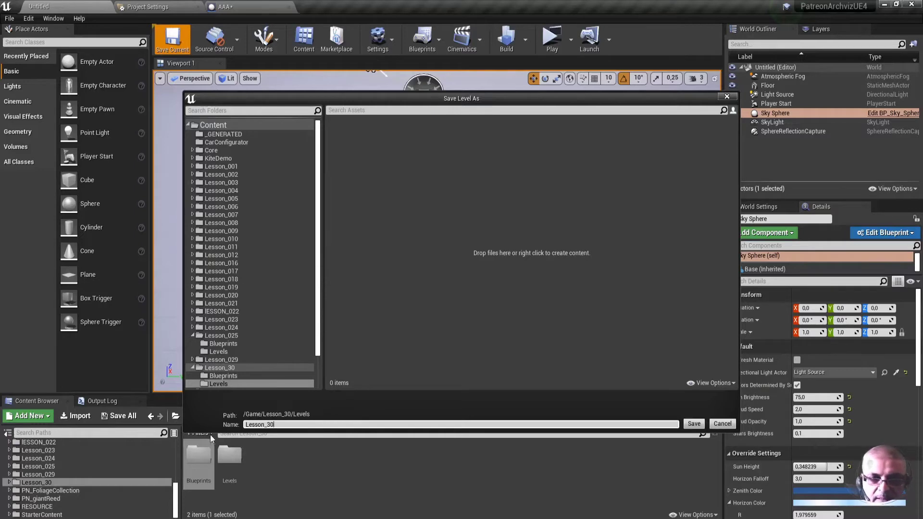
left_click(694, 423)
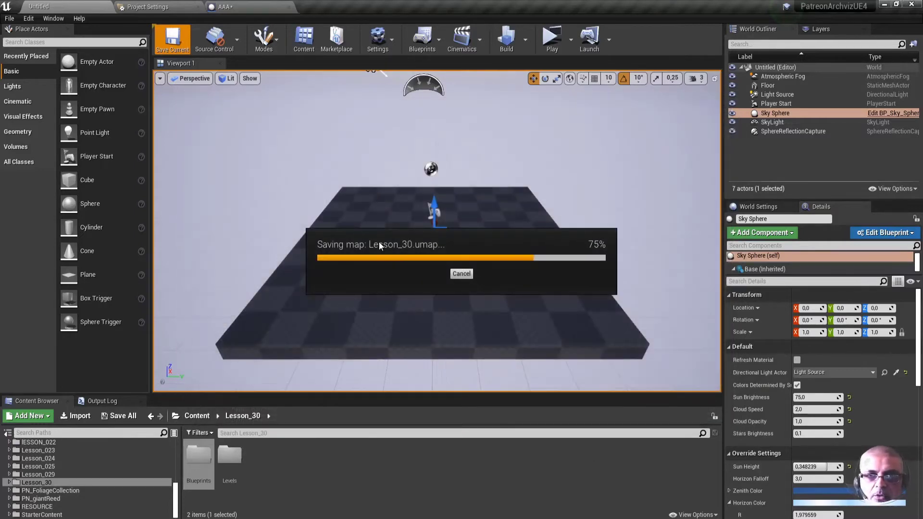
double_click(199, 457)
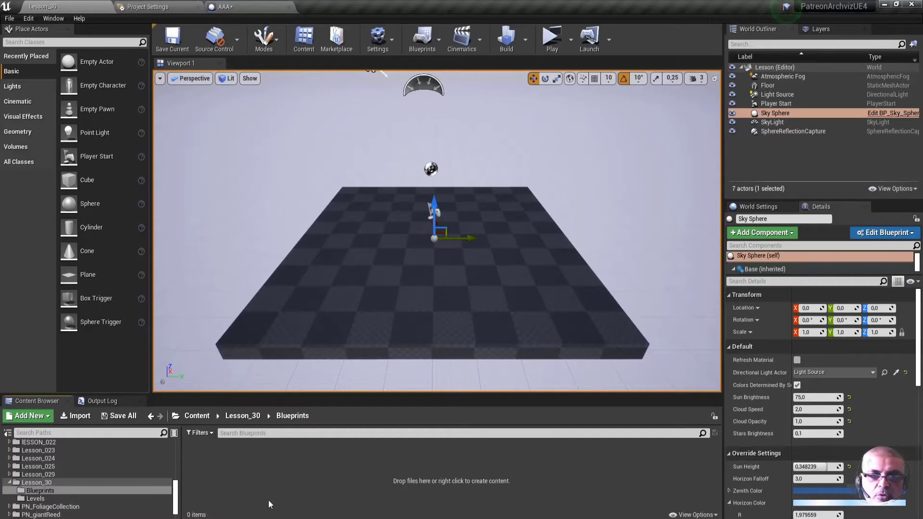
- Create an Actor-based Blueprint Class called BP_Timer in Blueprints and open it in the Blueprint Editor
right_click(252, 500)
left_click(307, 246)
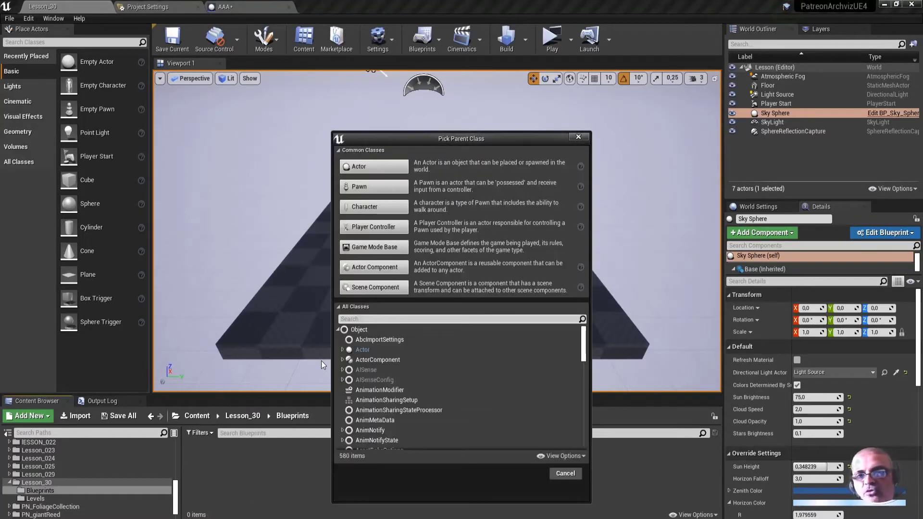
left_click(390, 167)
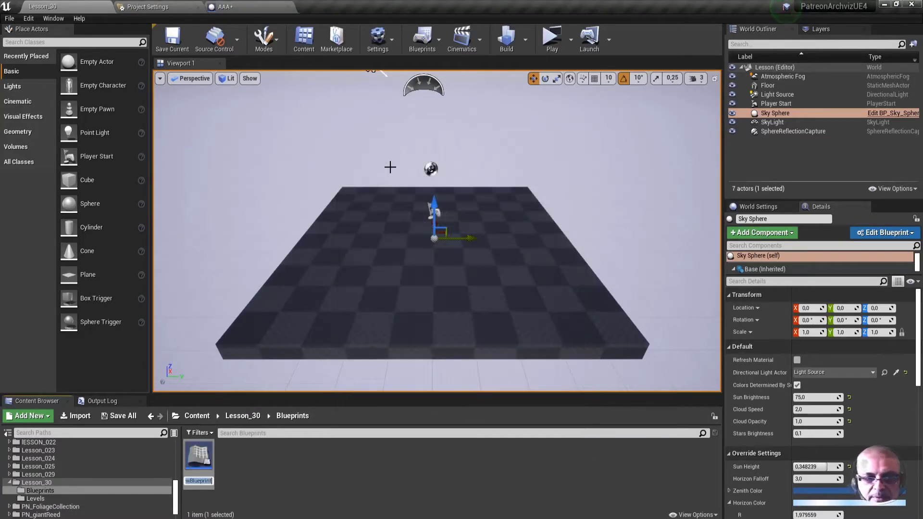
type("BP")
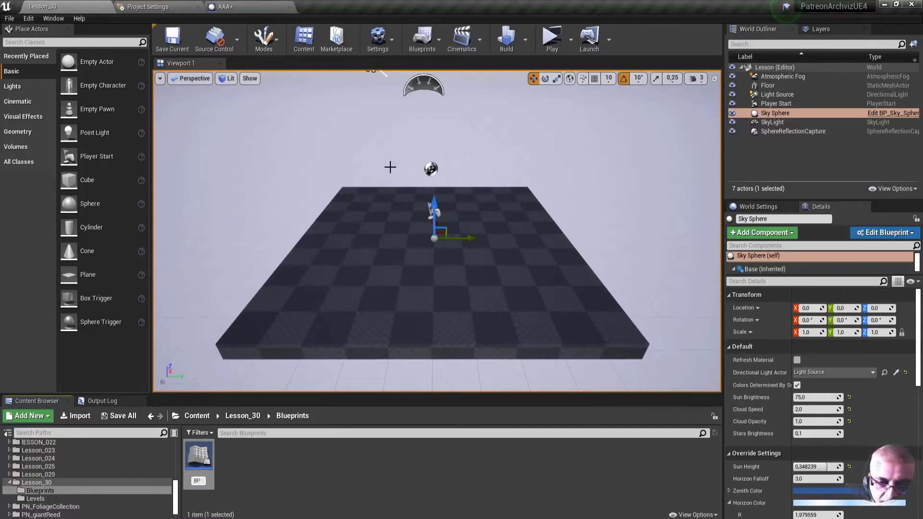
type("_Timer")
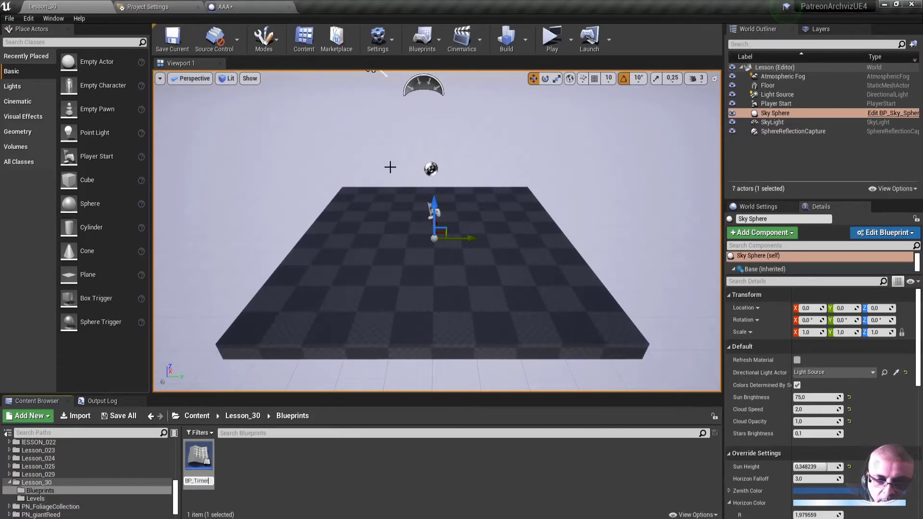
key("Return")
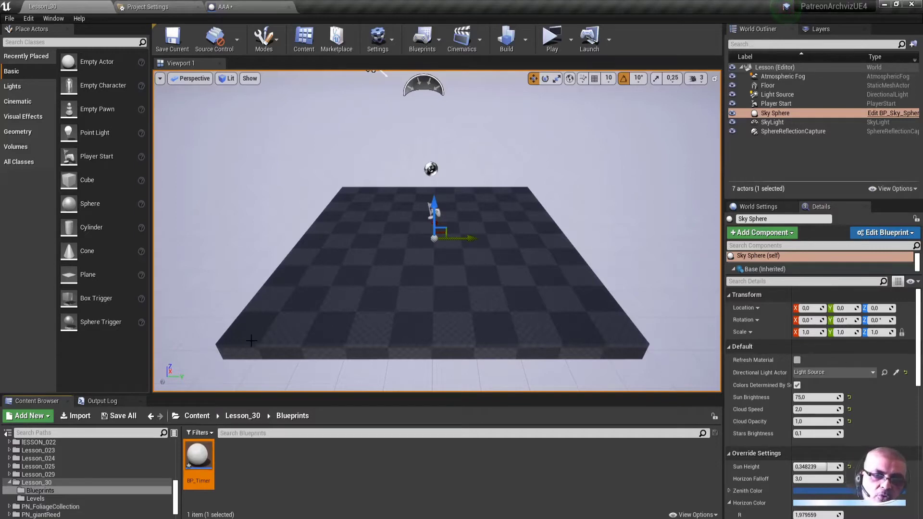
double_click(190, 462)
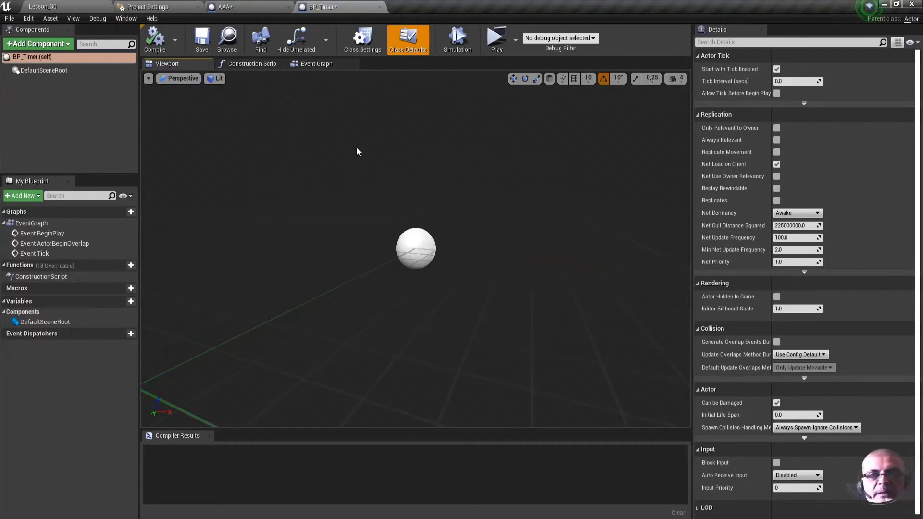
- In the Event Graph, delete the ActorBeginOverlap and Tick events, leaving Event BeginPlay centred
left_click(325, 65)
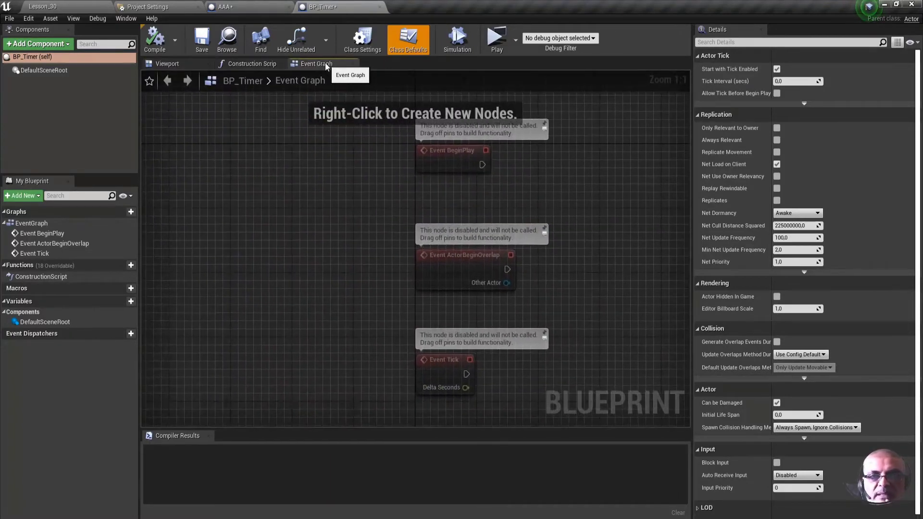
left_click_drag(341, 194, 589, 388)
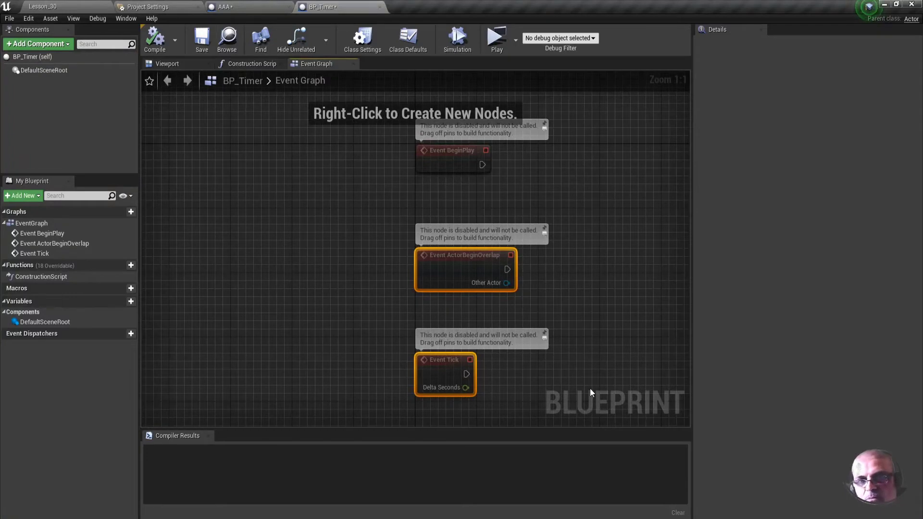
key("Delete")
key("Home")
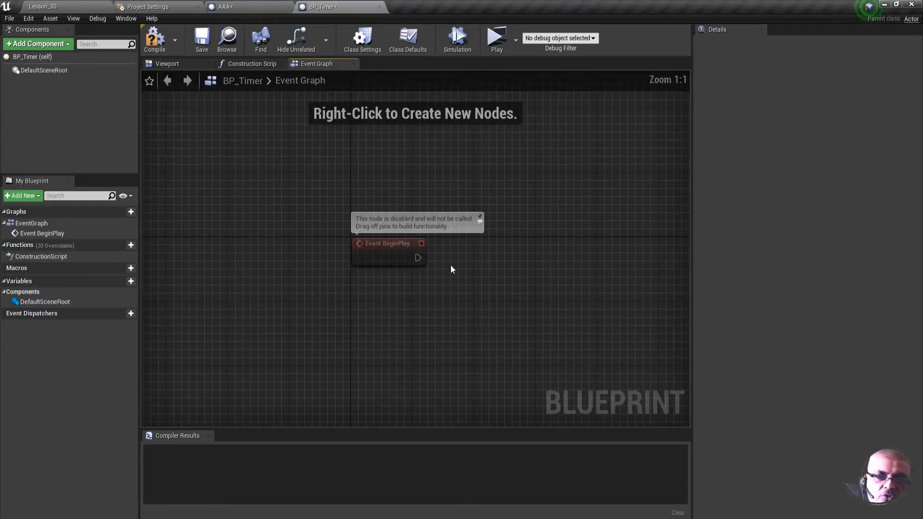
left_click(390, 251)
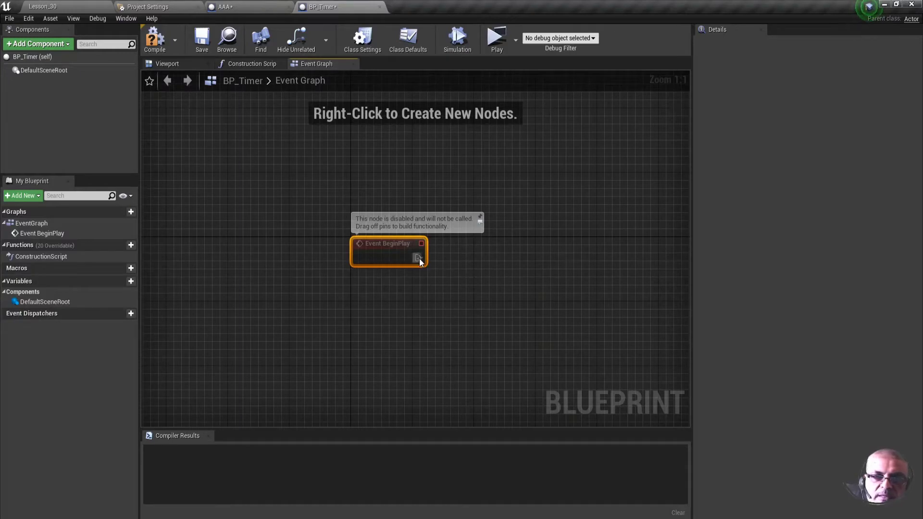
- Add an Enable Input node wired after Event BeginPlay and align it
left_click_drag(417, 258, 515, 275)
type("enaby")
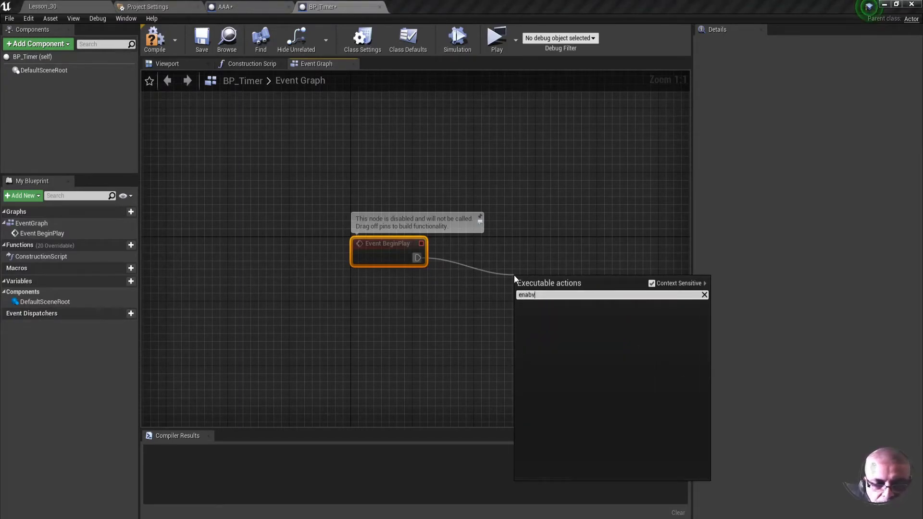
key("BackSpace")
key("BackSpace")
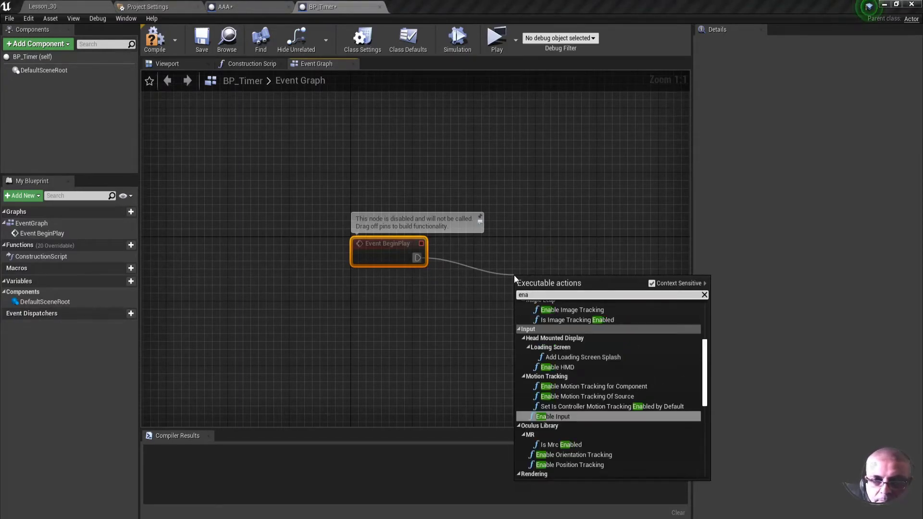
type("ble")
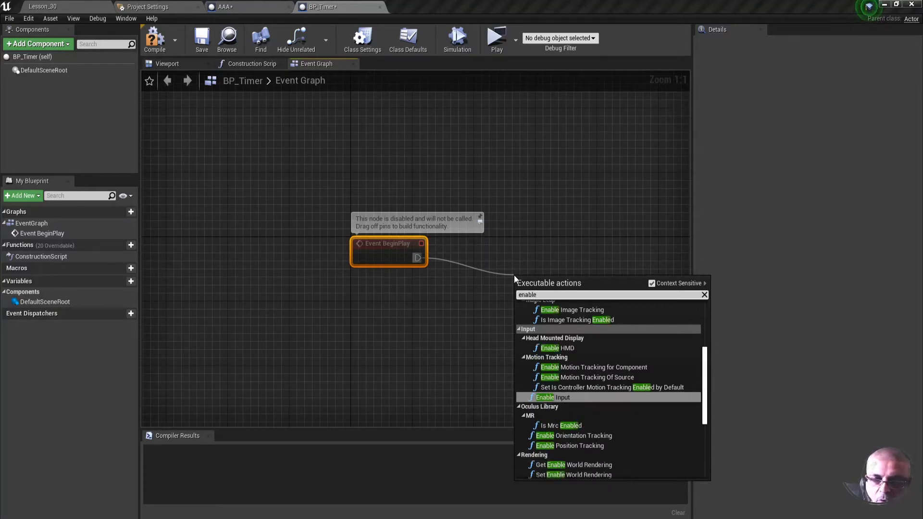
key("Return")
left_click_drag(529, 291, 521, 242)
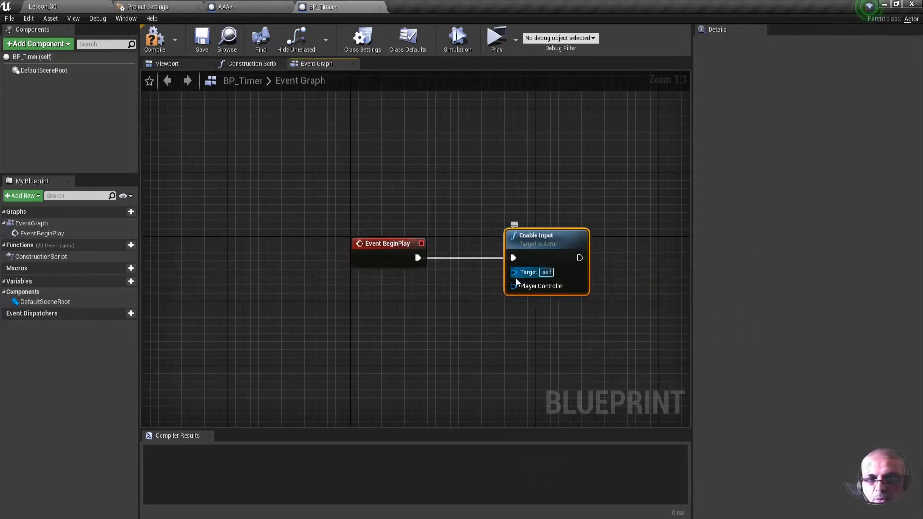
- Feed Enable Input's Player Controller from a Get Player Controller from ID node placed under BeginPlay
left_click_drag(515, 290, 423, 324)
type("get")
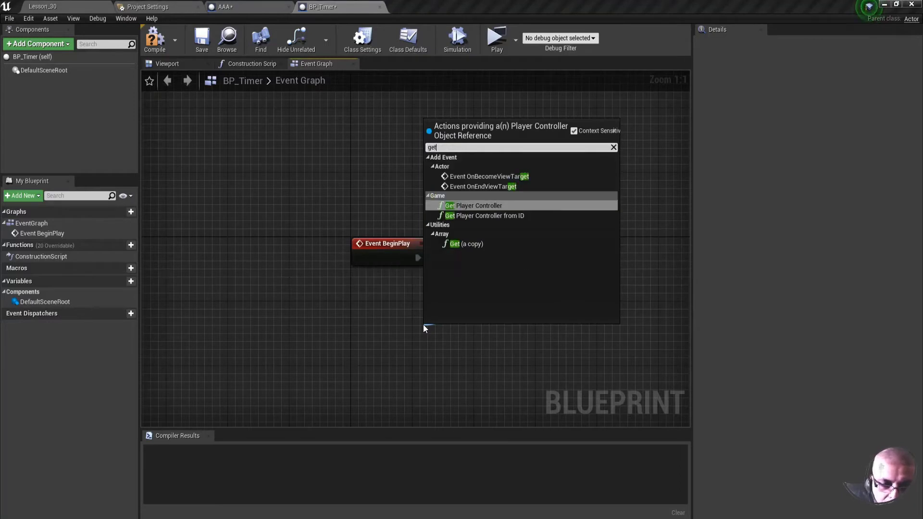
type("playerc")
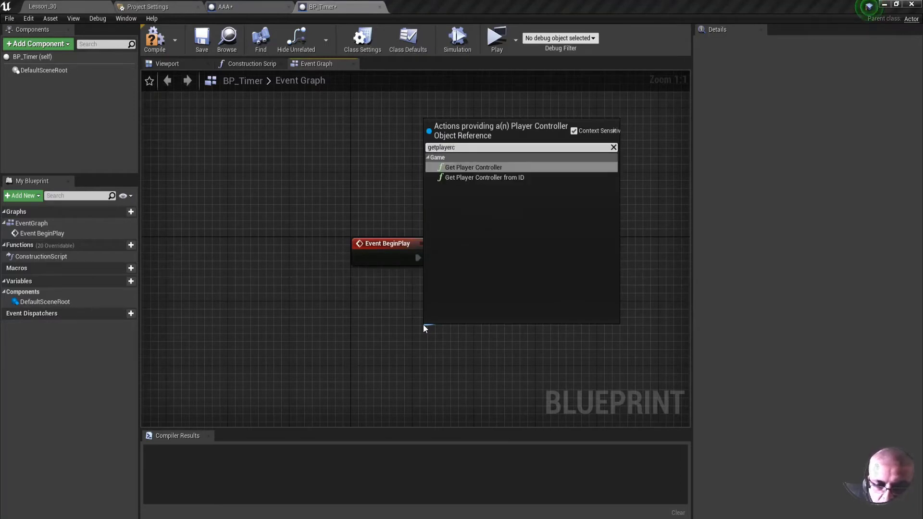
key("Down")
key("Return")
left_click_drag(459, 332, 398, 285)
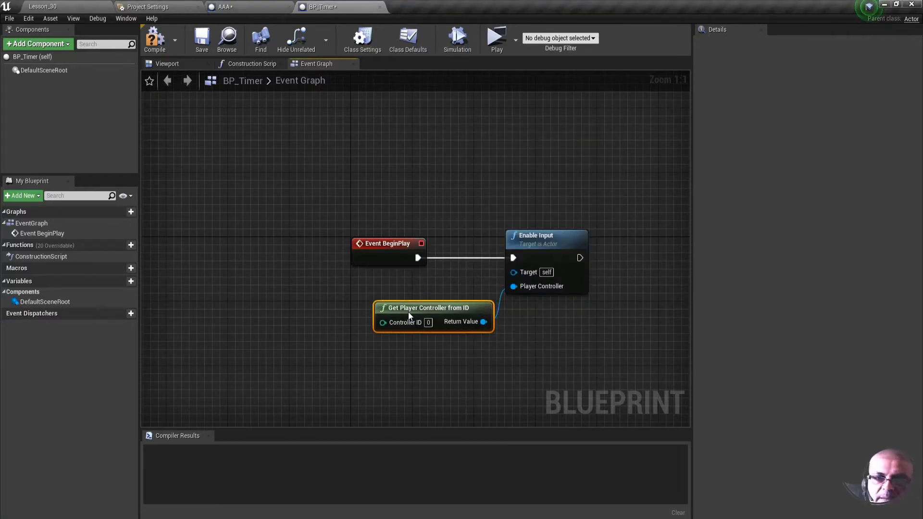
right_click_drag(278, 114, 229, 100)
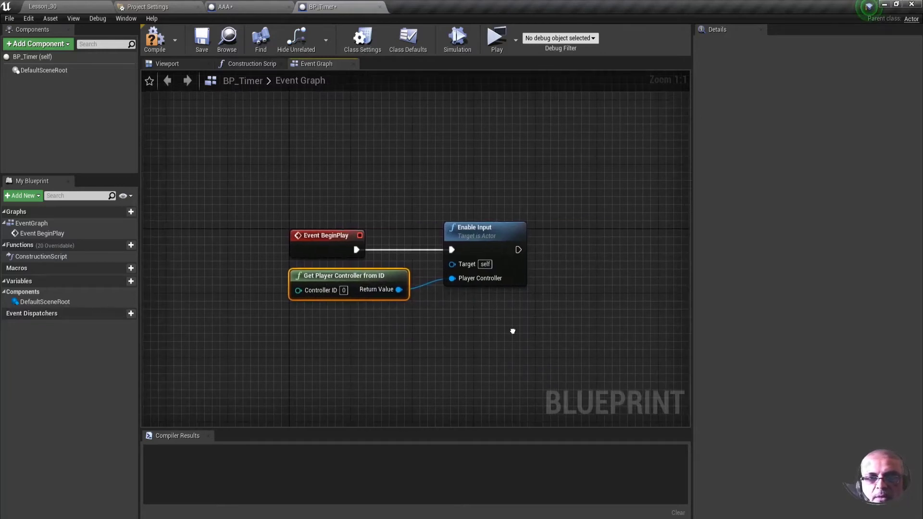
mouse_move(31, 285)
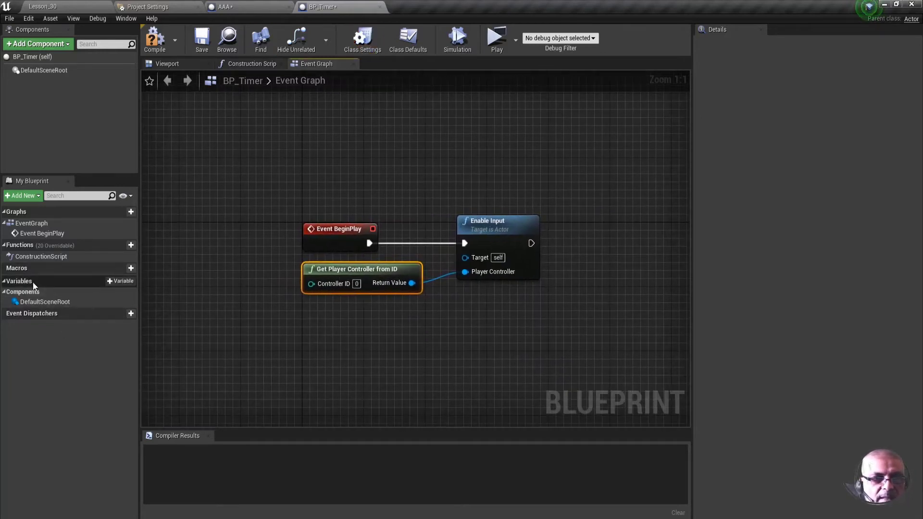
mouse_move(10, 248)
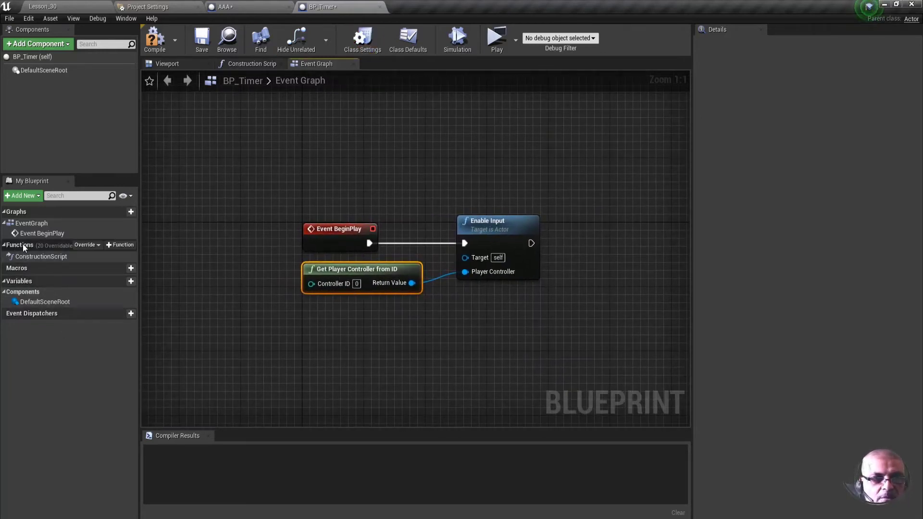
- Add a new function renamed f_CountDown and frame its entry node in the function graph
left_click(116, 247)
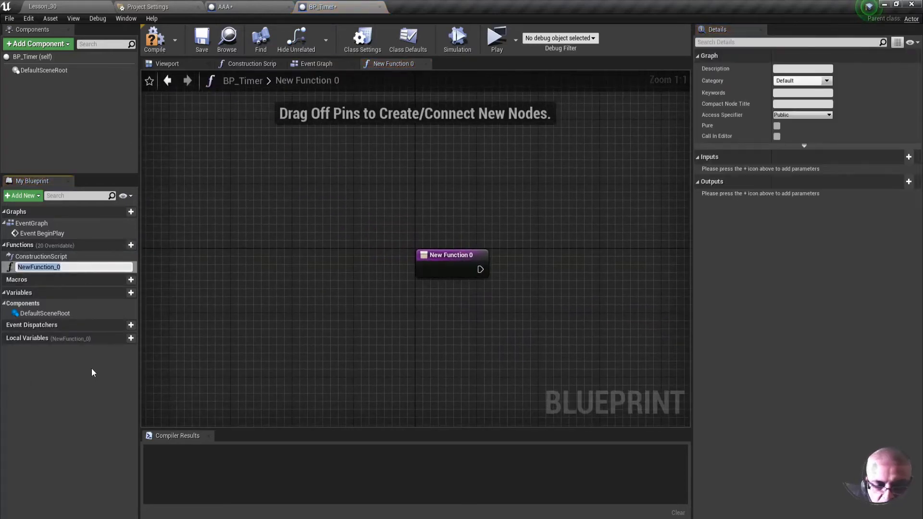
type("f_")
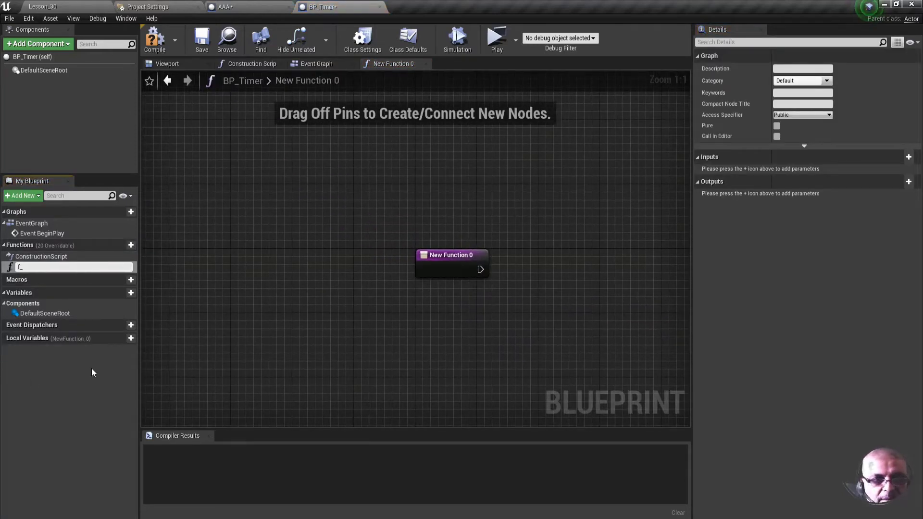
type("Count")
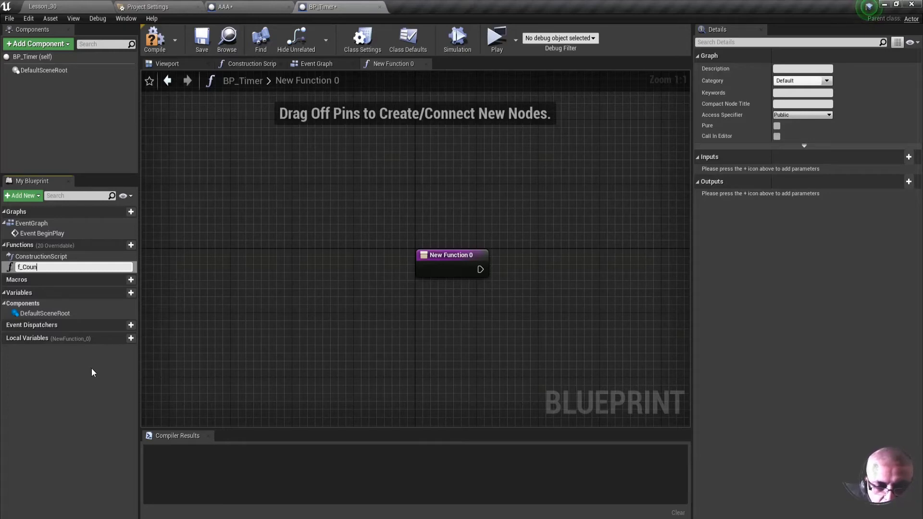
type("Dow")
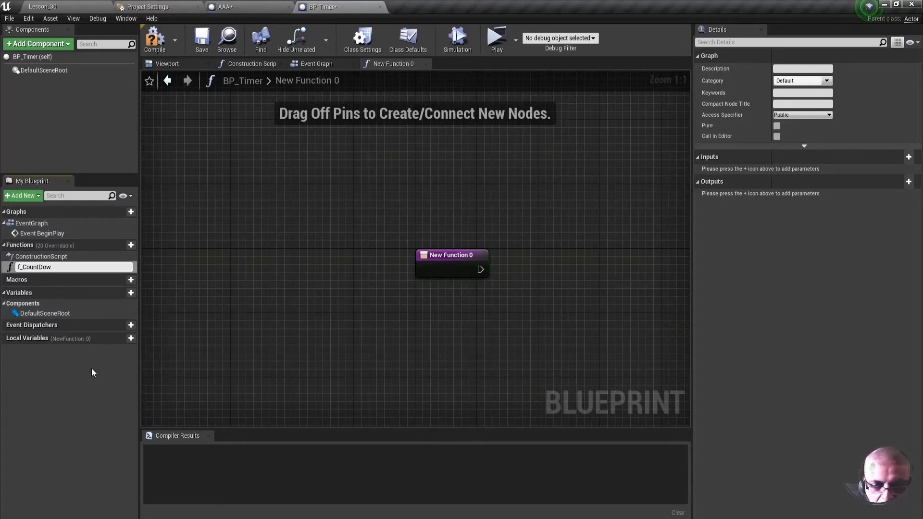
type("n")
key("Return")
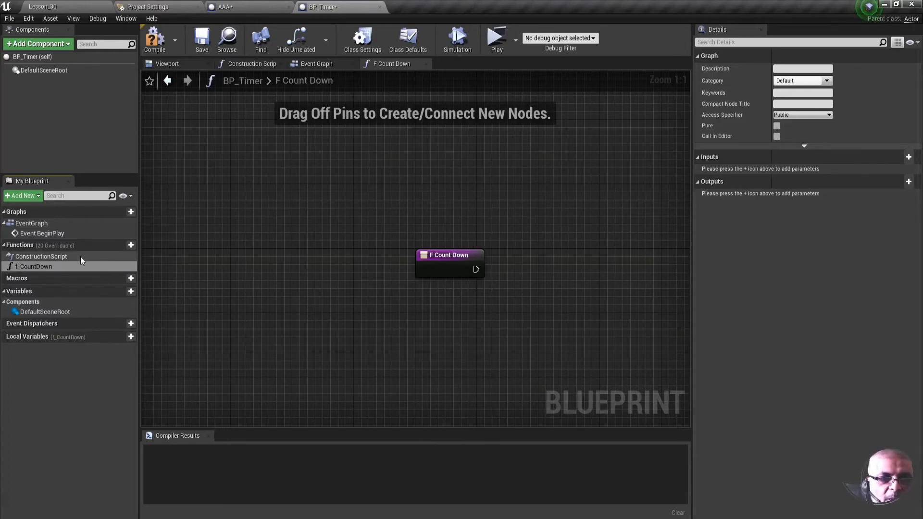
left_click(56, 268)
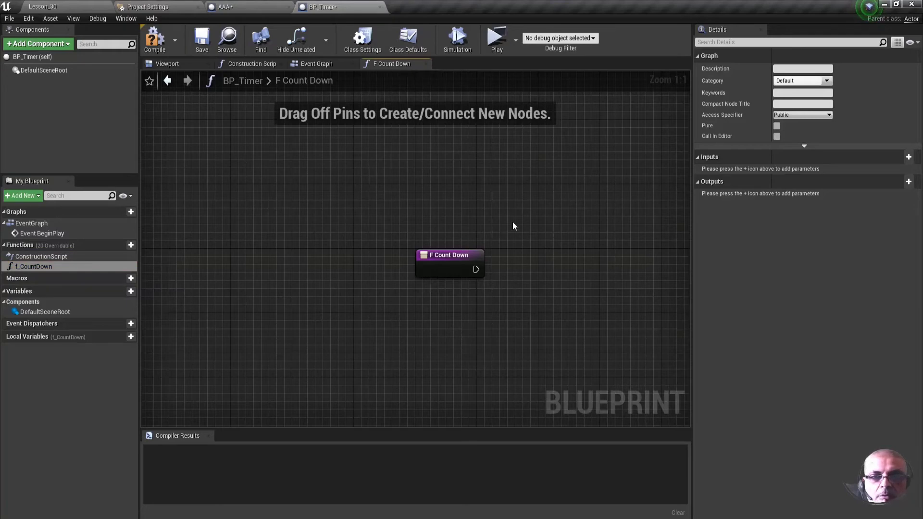
right_click_drag(512, 221, 381, 212)
left_click_drag(258, 231, 347, 287)
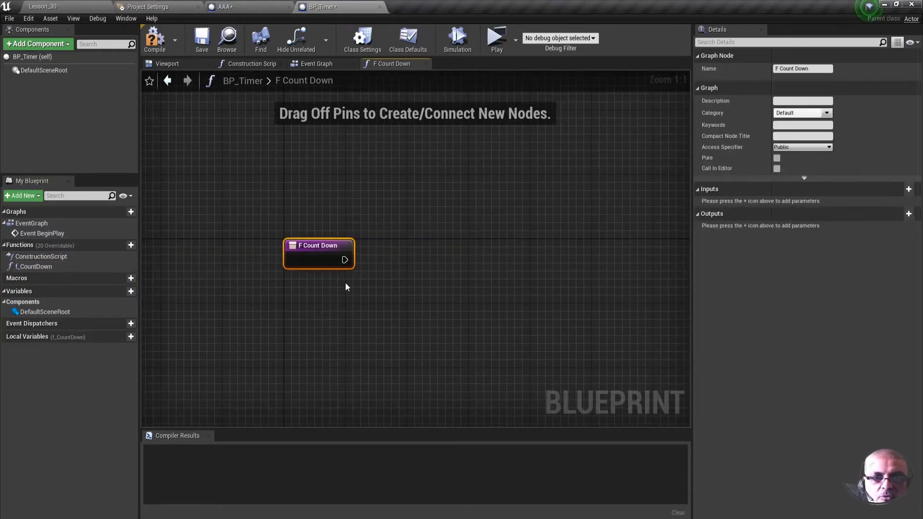
mouse_move(399, 311)
left_mouse_down()
mouse_move(369, 312)
mouse_move(269, 201)
left_mouse_up()
left_click(379, 294)
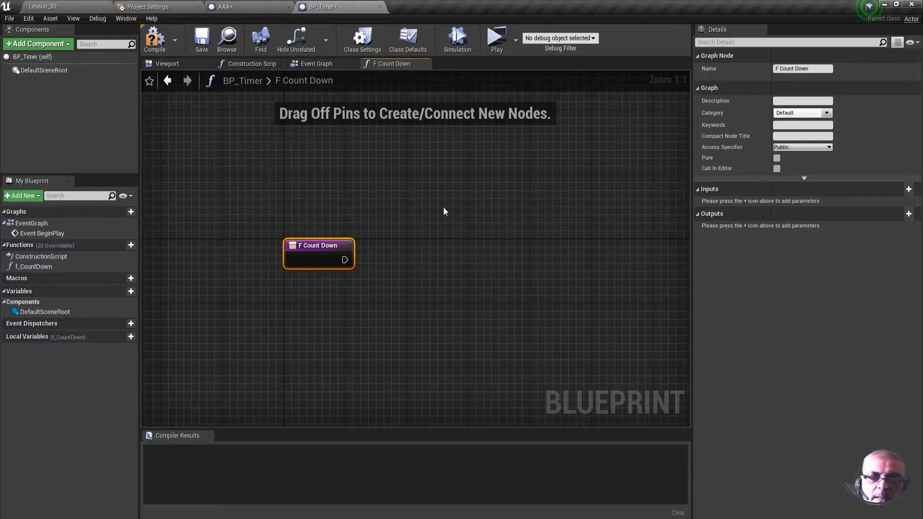
- Add a variable named timer, set its type to Integer, and compile
left_click(130, 291)
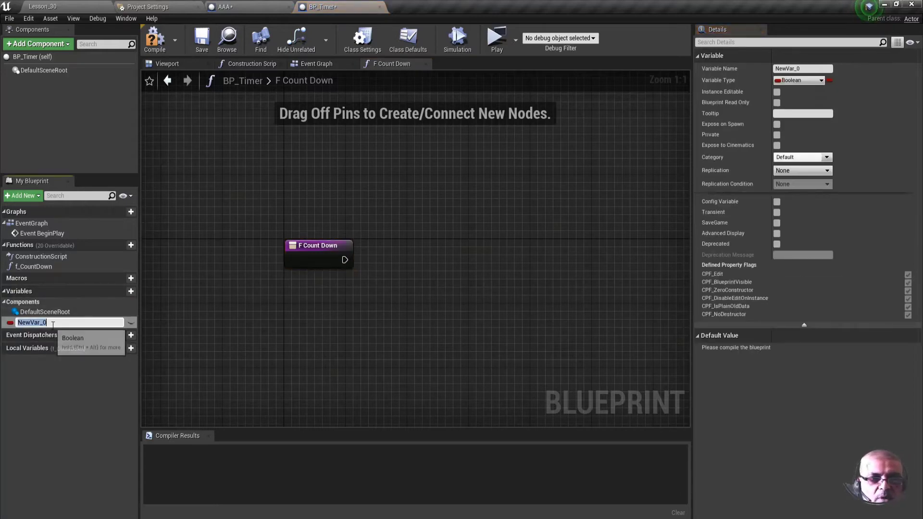
type("in")
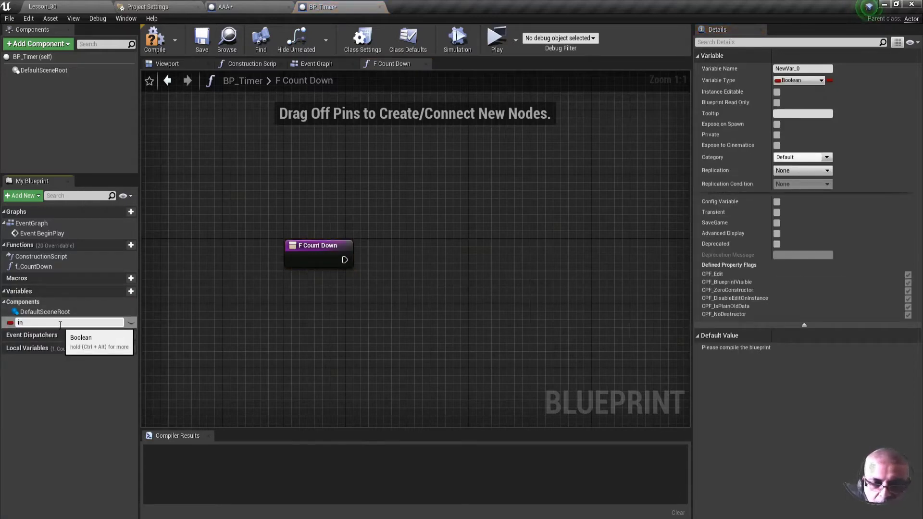
key("BackSpace")
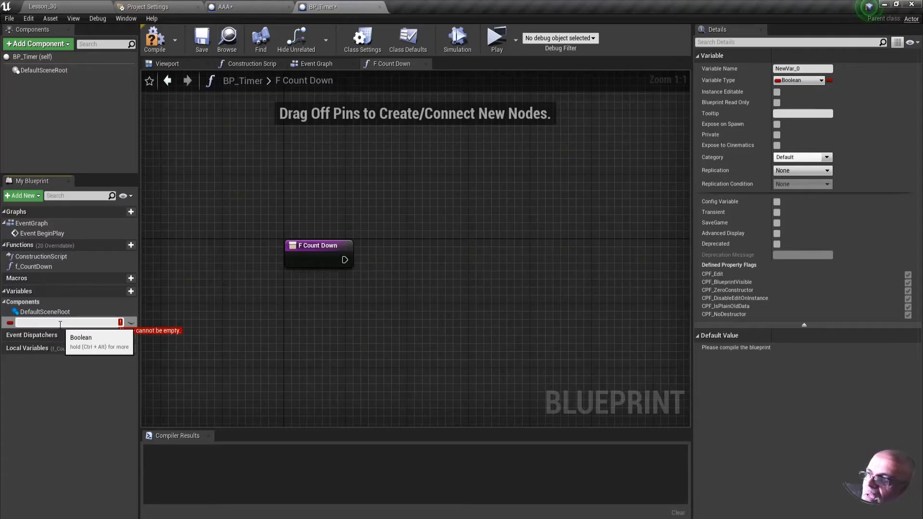
type("time")
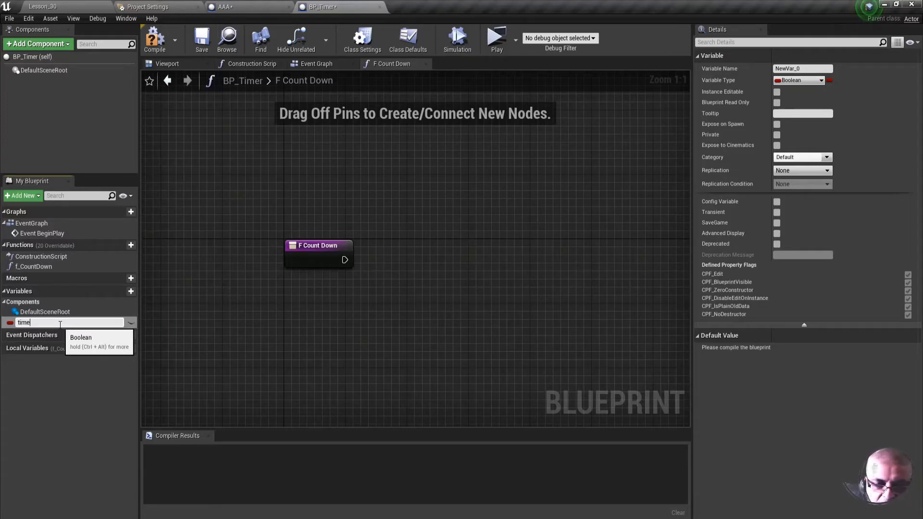
type("r")
key("Return")
left_click(10, 323)
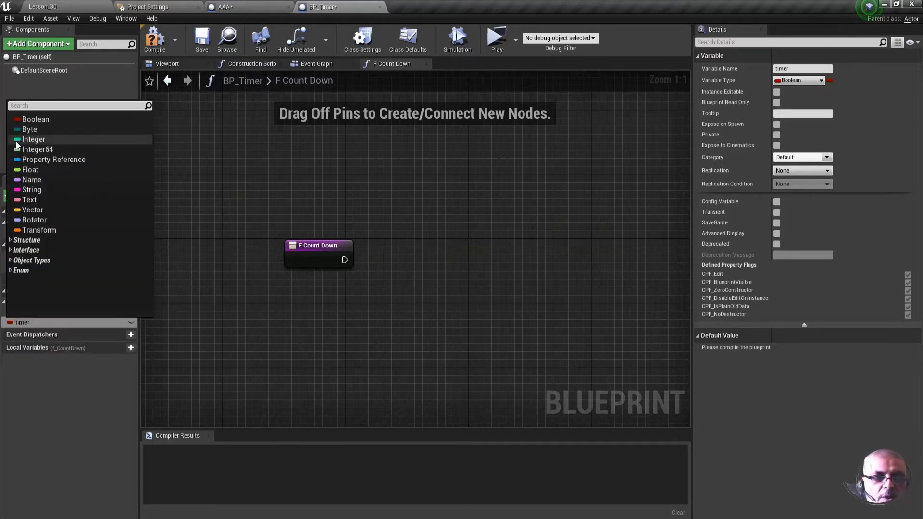
left_click(22, 140)
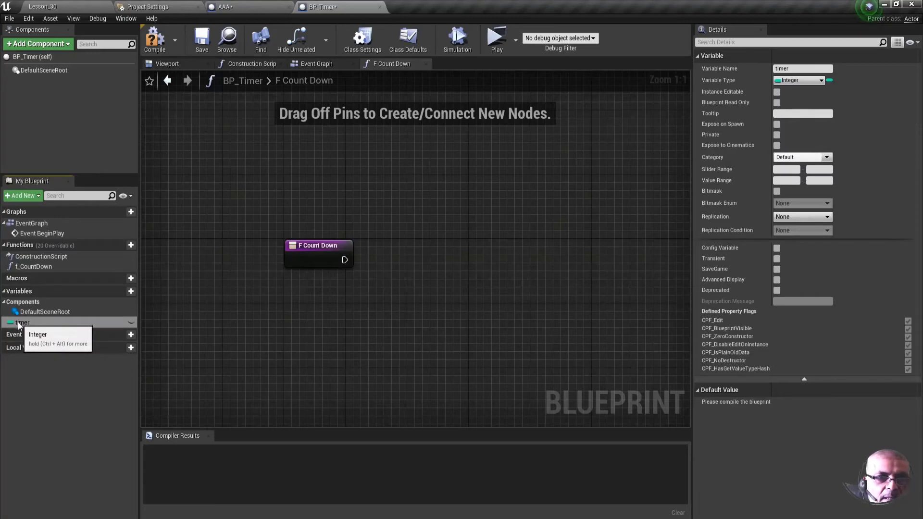
left_click(155, 41)
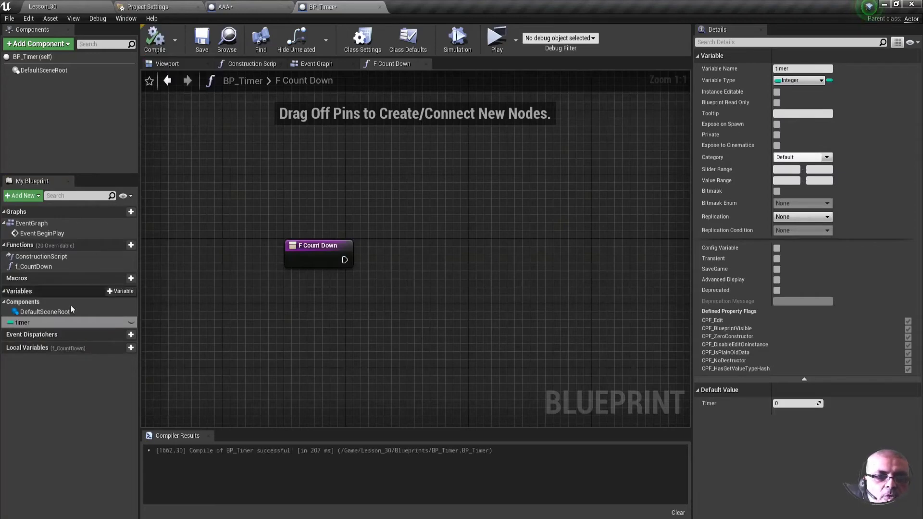
- Give timer a default value of 10, make it instance editable, and recompile
left_click(801, 404)
type("10")
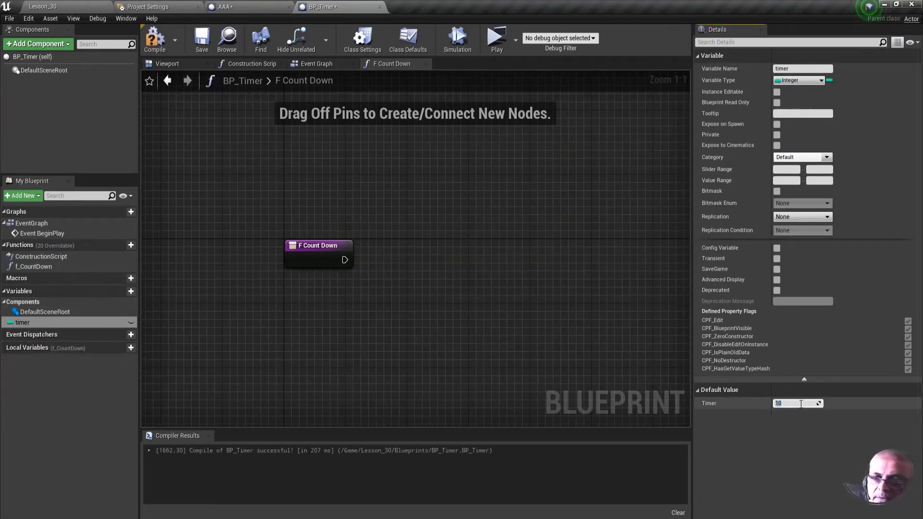
left_click(131, 322)
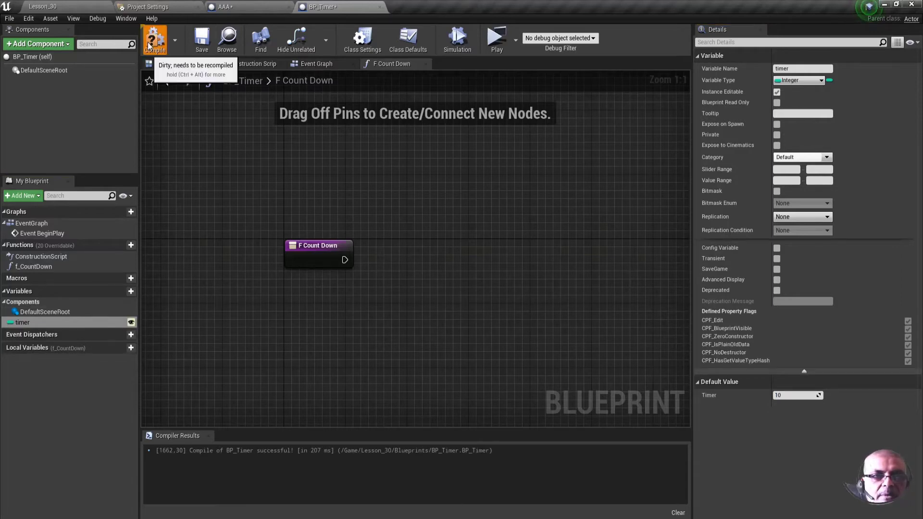
left_click(156, 40)
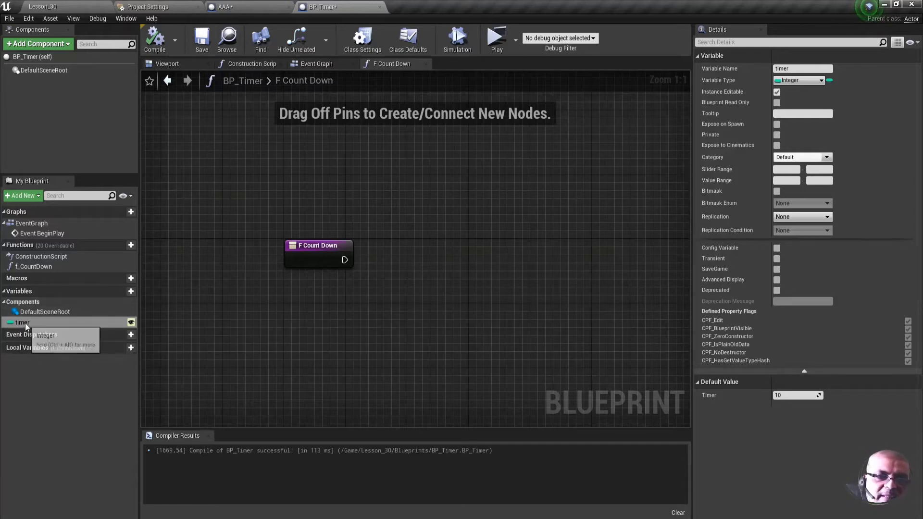
- Place a timer getter and feed it into an integer minus node subtracting 1
mouse_move(25, 321)
left_mouse_down()
mouse_move(275, 329)
mouse_move(368, 308)
mouse_move(355, 309)
left_mouse_up()
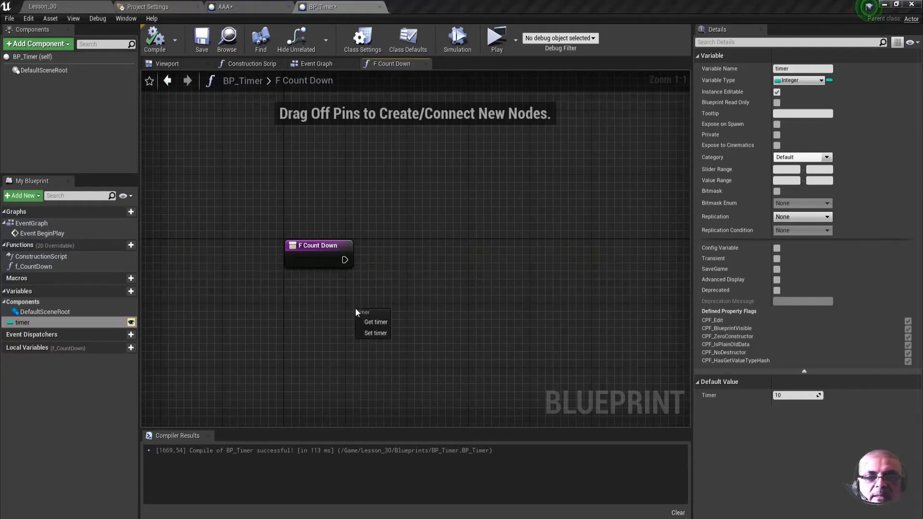
left_click(380, 323)
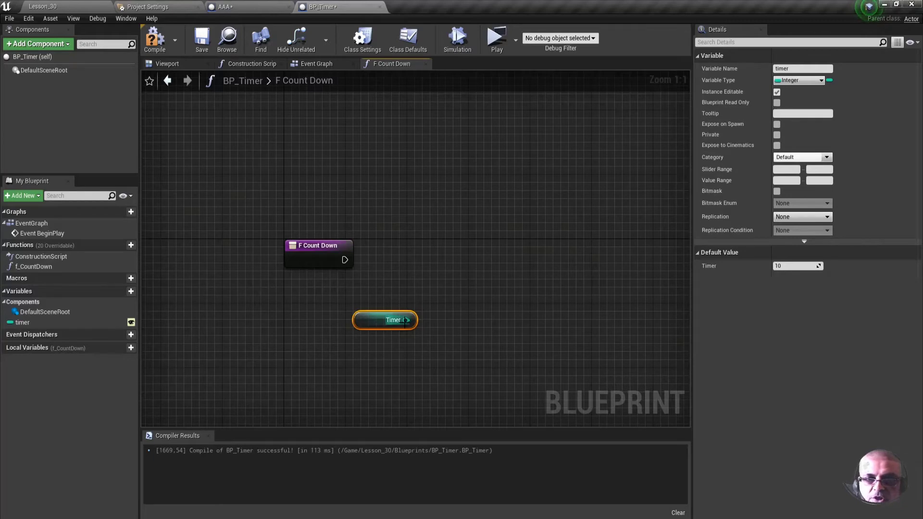
left_click_drag(406, 320, 457, 247)
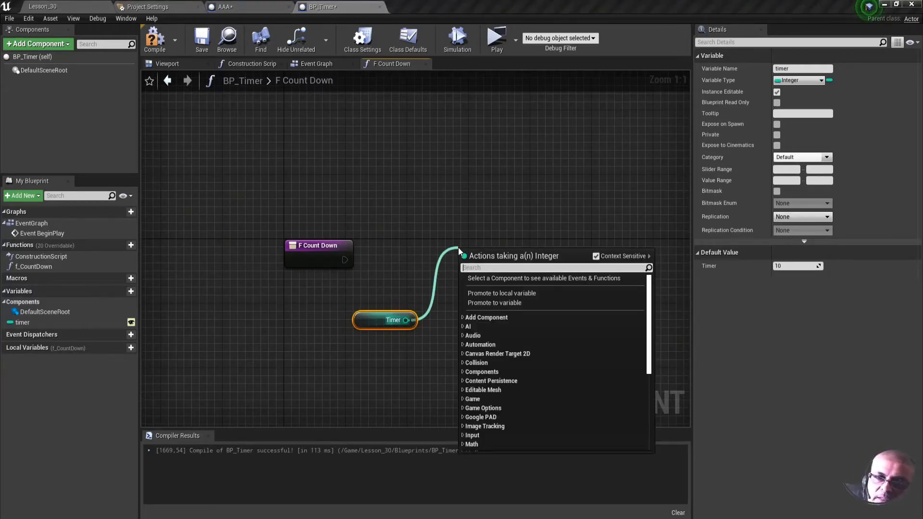
type("-")
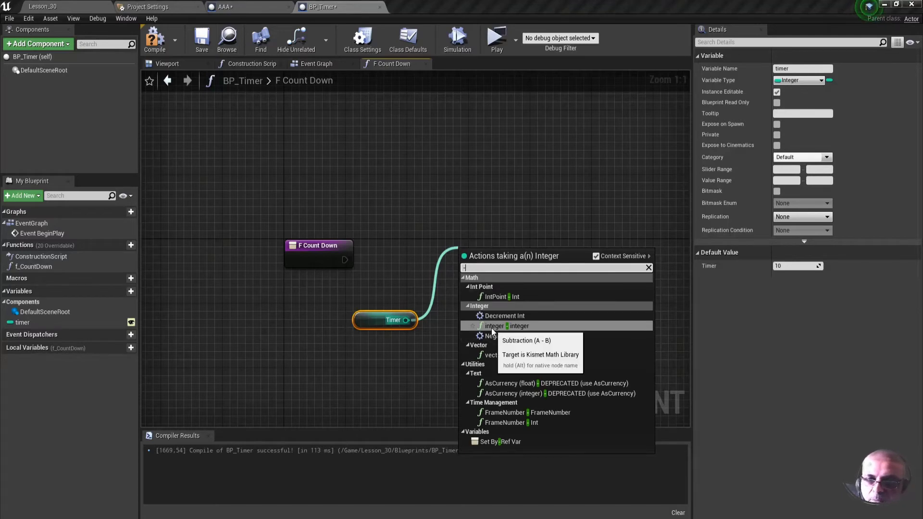
left_click(517, 326)
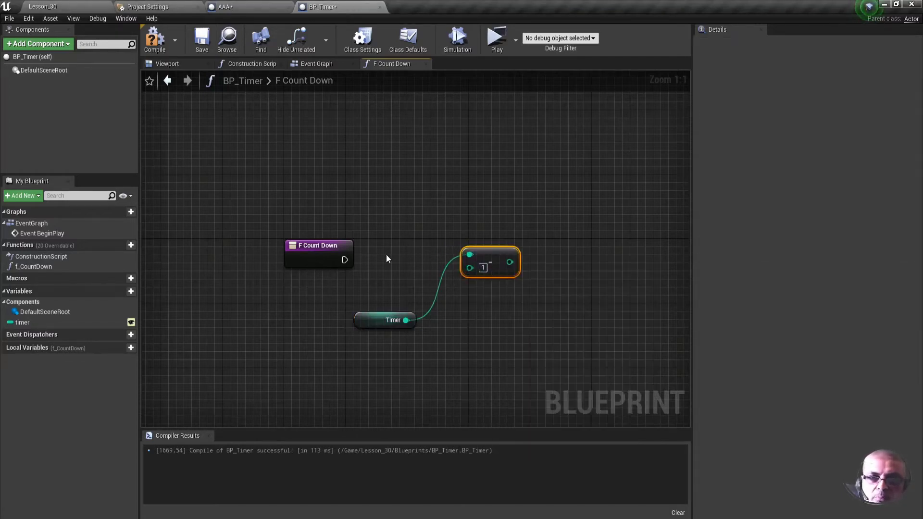
left_click_drag(498, 257, 498, 280)
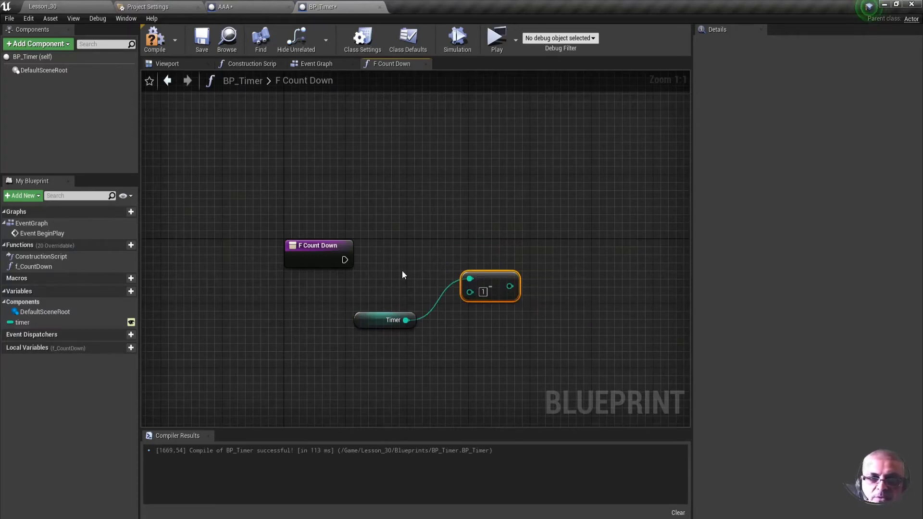
- Add a SET timer node taking the subtraction result, executed from the F Count Down entry
mouse_move(21, 322)
left_mouse_down()
mouse_move(557, 285)
mouse_move(574, 255)
left_mouse_up()
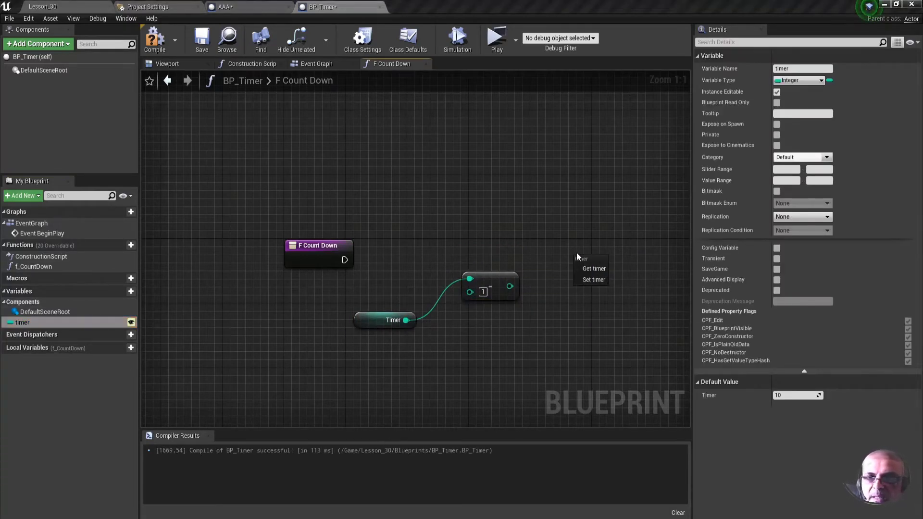
left_click(596, 281)
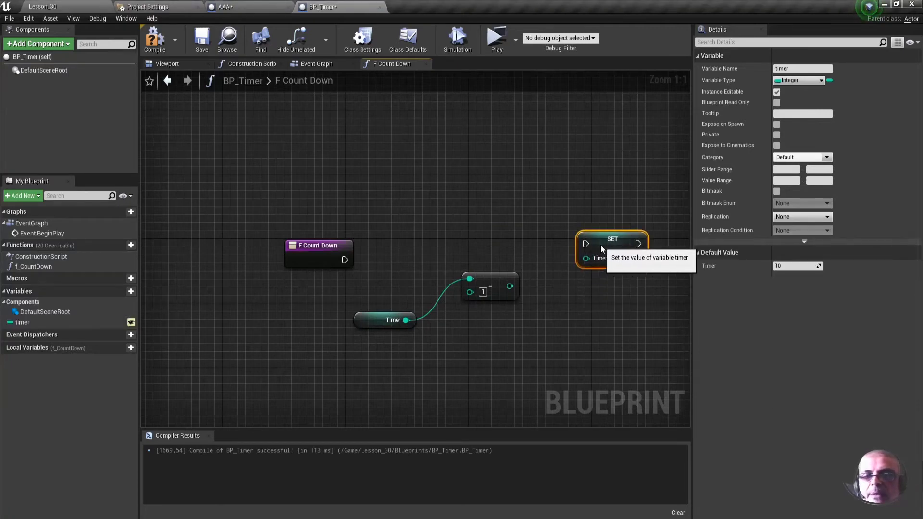
left_click_drag(601, 244, 601, 236)
left_click(360, 325)
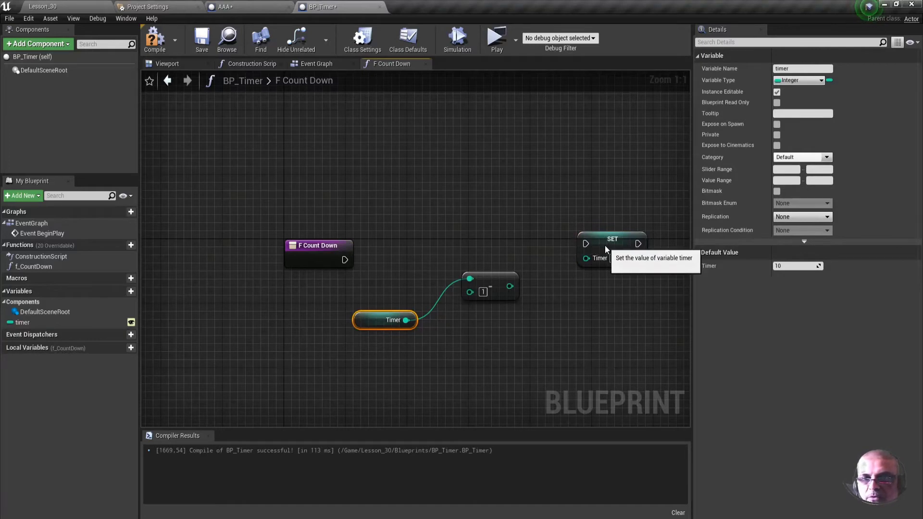
left_click_drag(604, 244, 601, 253)
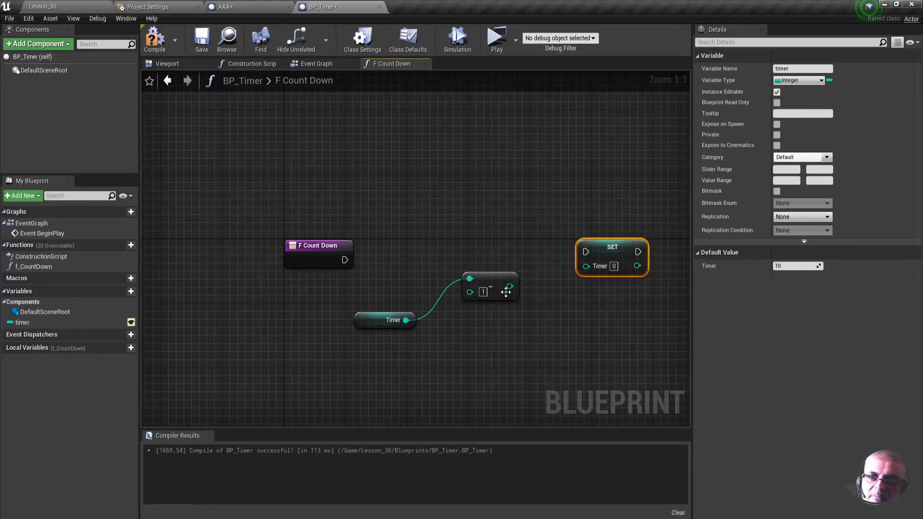
left_click_drag(509, 287, 586, 265)
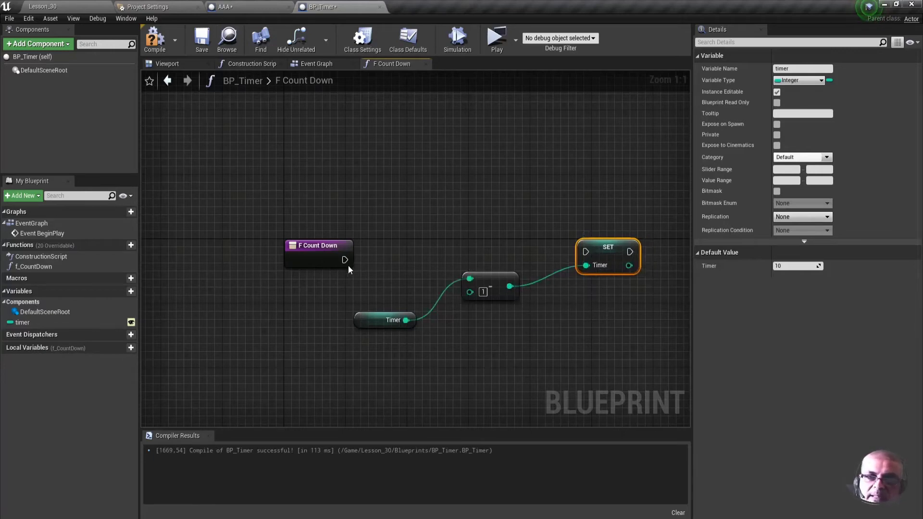
left_click_drag(344, 260, 586, 256)
right_click_drag(653, 278, 512, 289)
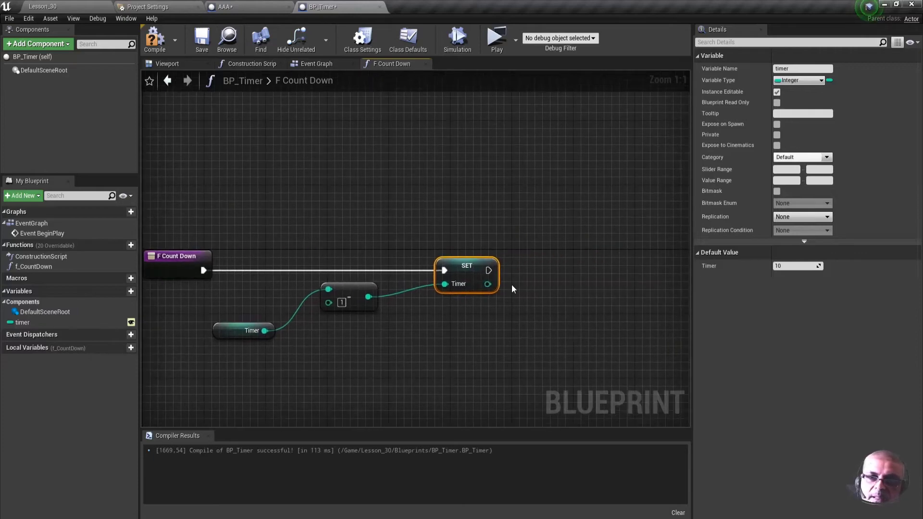
left_click_drag(489, 270, 633, 272)
- Add a Print String node after SET and align it with it
type("print")
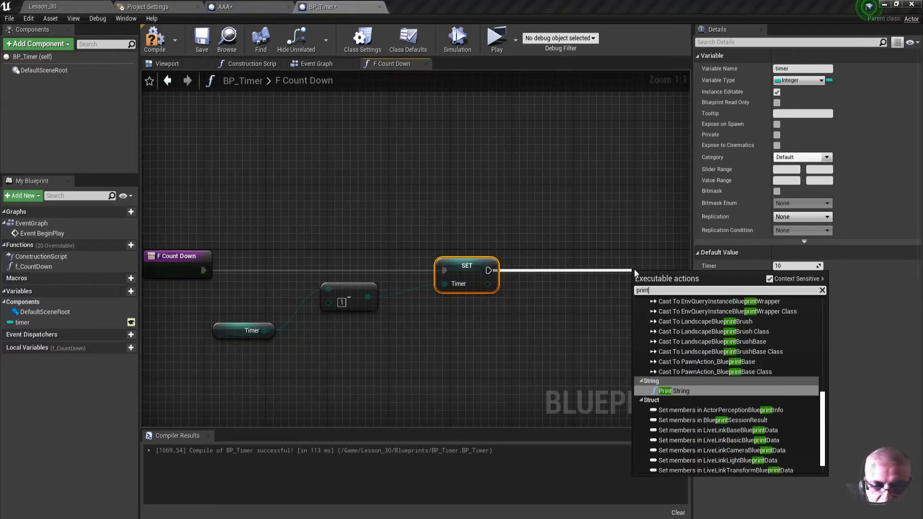
key("Return")
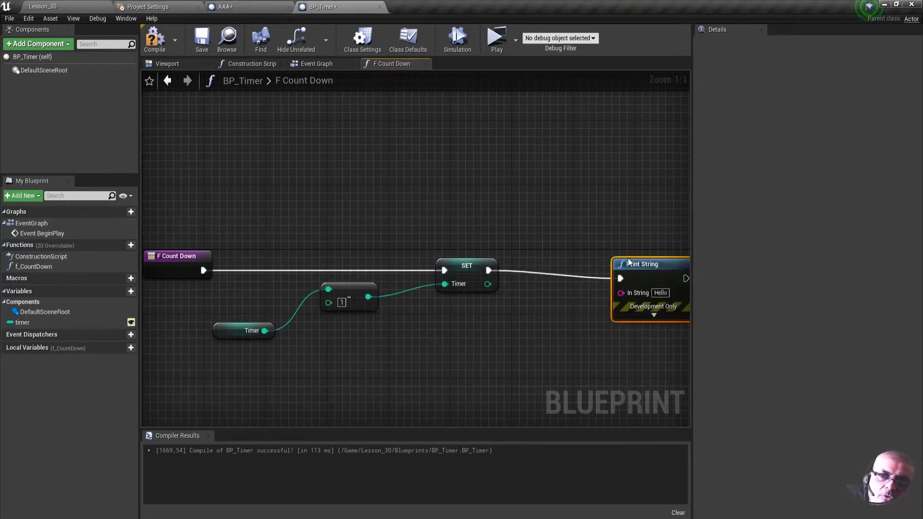
left_click_drag(629, 262, 628, 250)
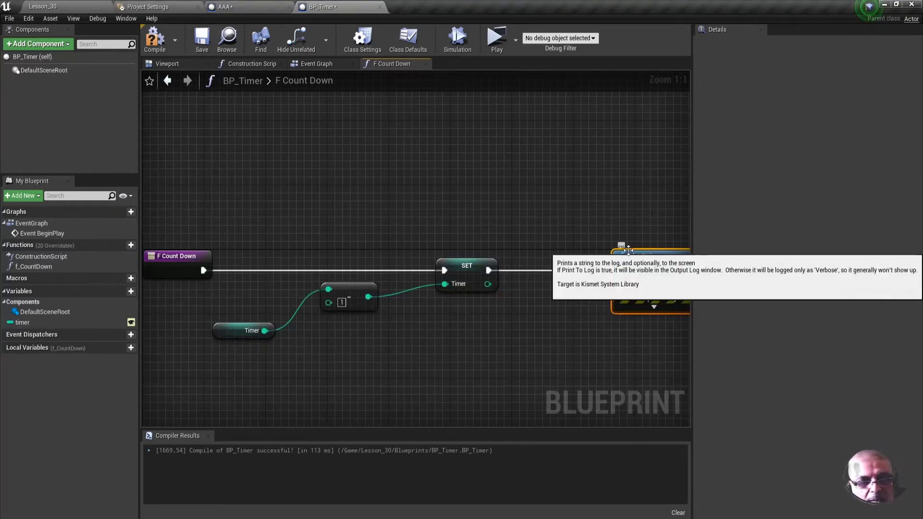
right_click_drag(616, 333, 576, 309)
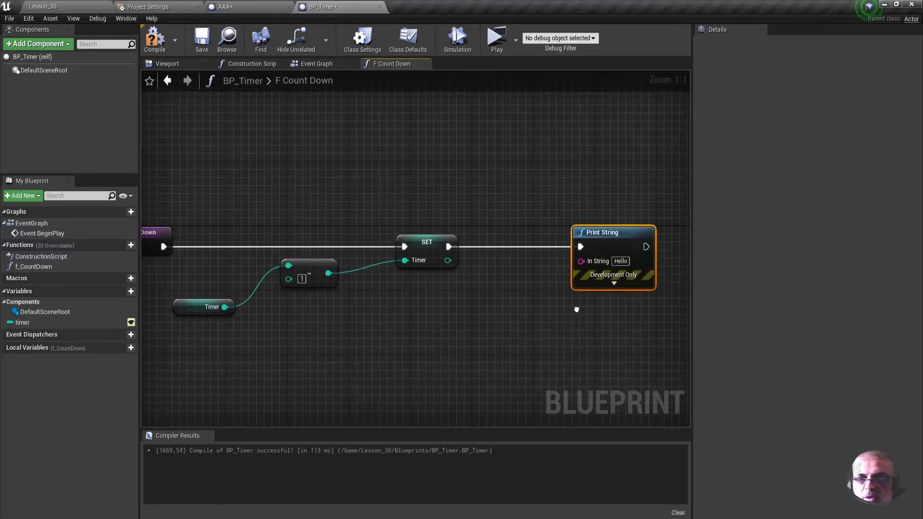
scroll(592, 307, "down", 1)
scroll(591, 307, "up", 1)
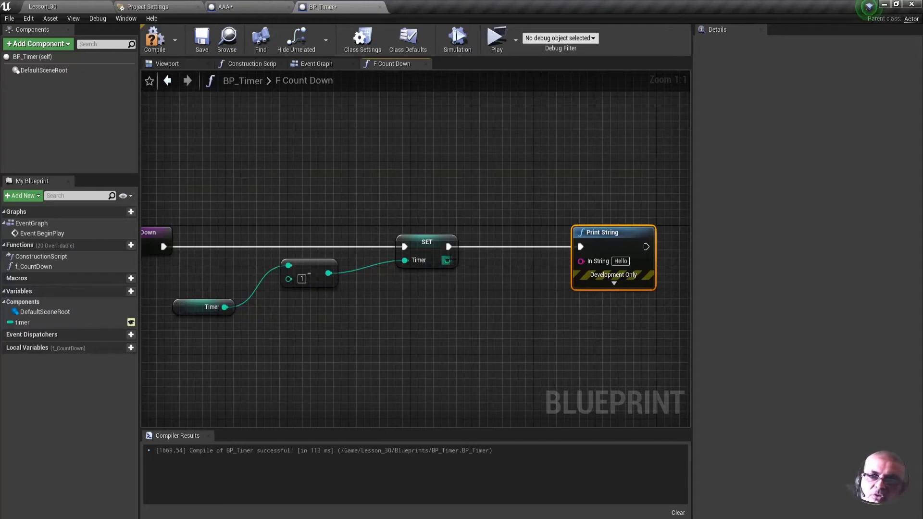
- Connect SET's timer output to Print String's In String through a Convert Integer to String node
left_click_drag(447, 260, 481, 325)
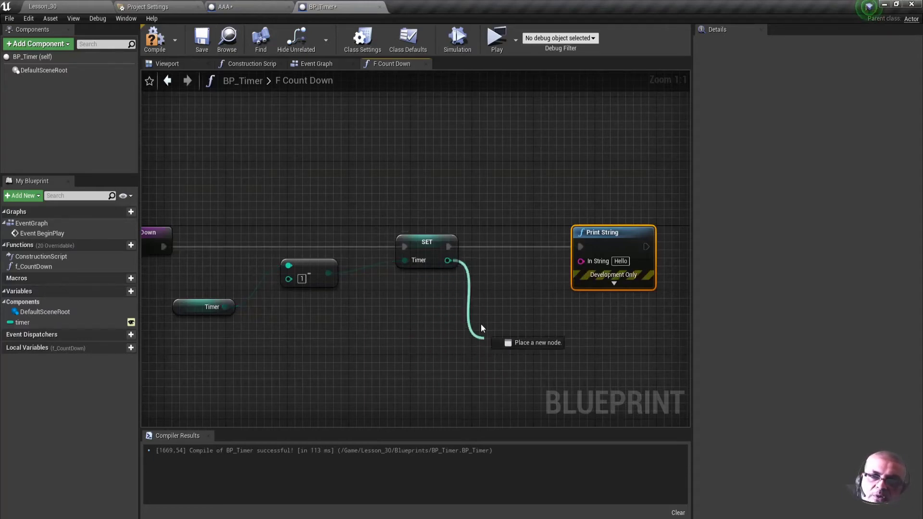
left_click_drag(481, 326, 584, 263)
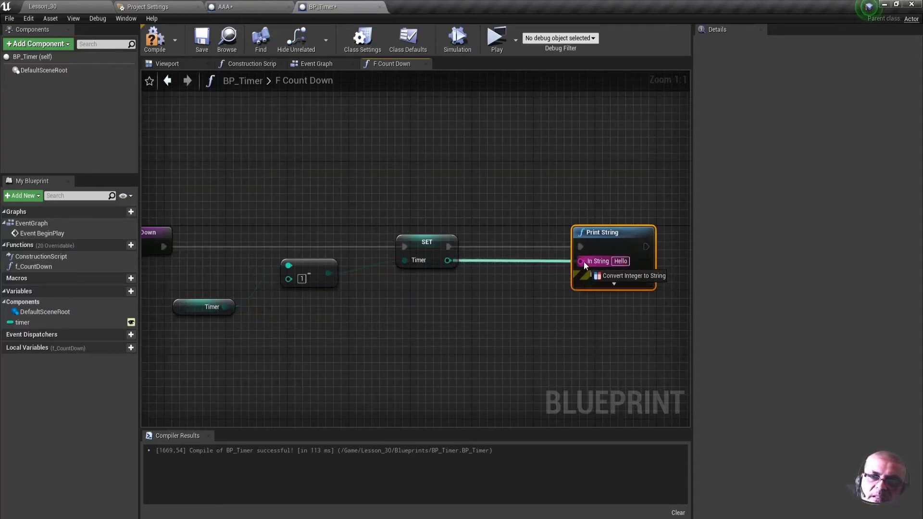
left_click_drag(513, 251, 515, 306)
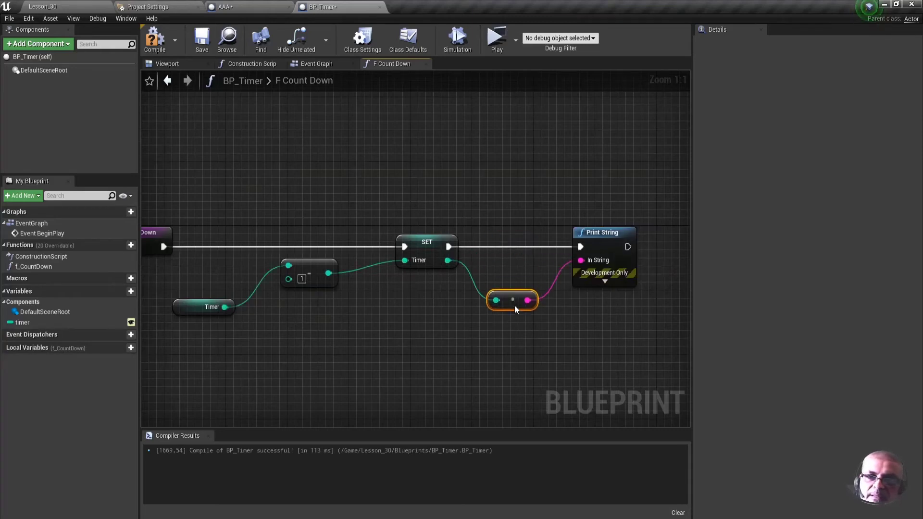
scroll(471, 320, "down", 2)
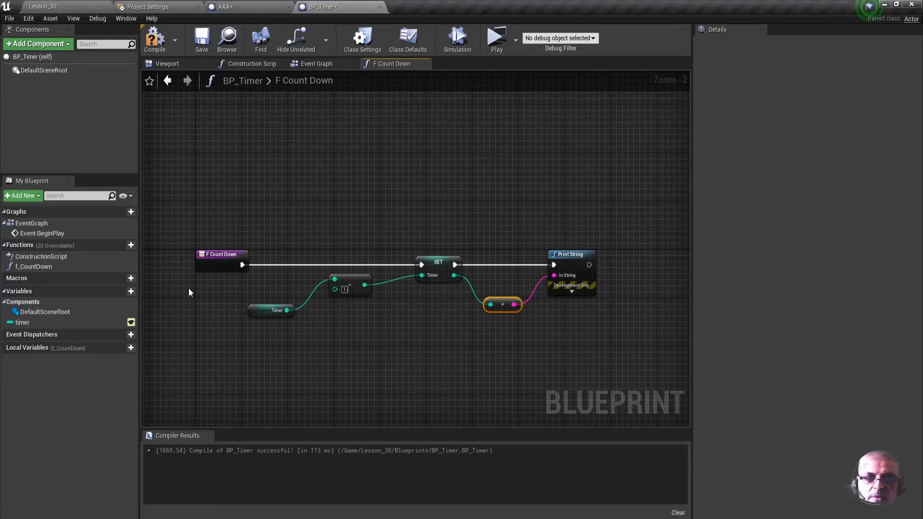
right_click_drag(192, 286, 244, 286)
right_click_drag(382, 336, 504, 352)
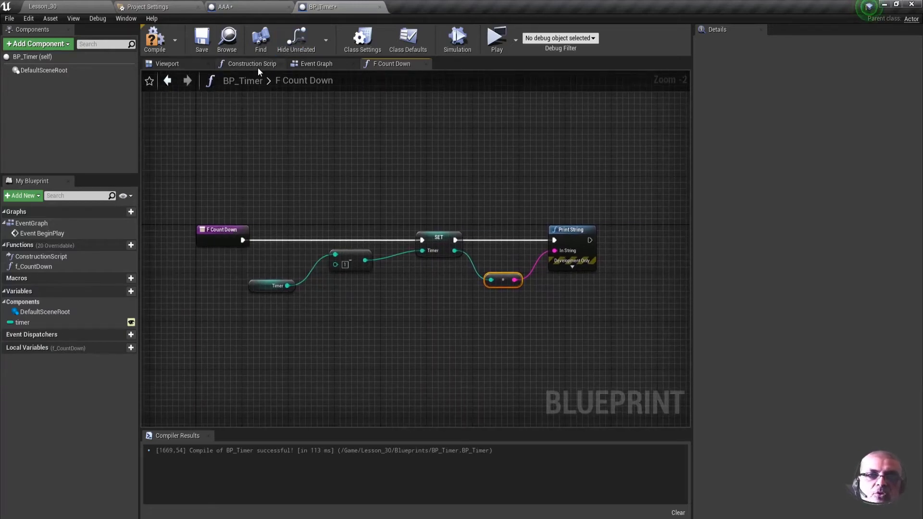
- In the Event Graph, add a Set Timer by Function Name node after Enable Input
left_click(312, 63)
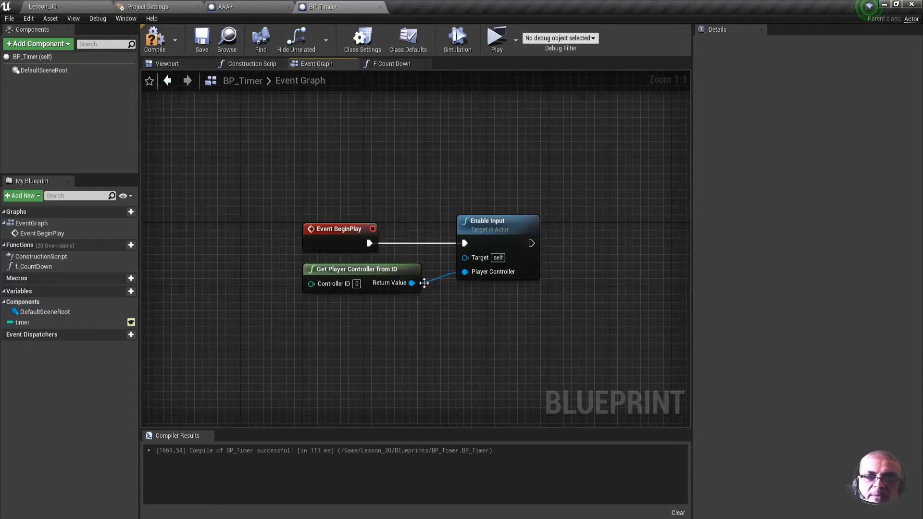
mouse_move(517, 316)
right_mouse_down()
mouse_move(498, 298)
mouse_move(447, 308)
right_mouse_up()
left_click_drag(235, 188, 492, 385)
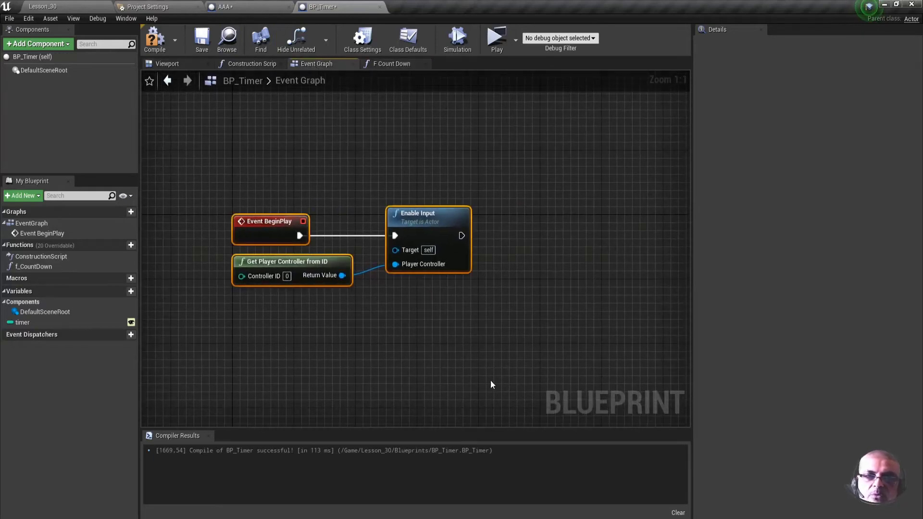
left_click(539, 287)
right_click_drag(539, 287, 499, 291)
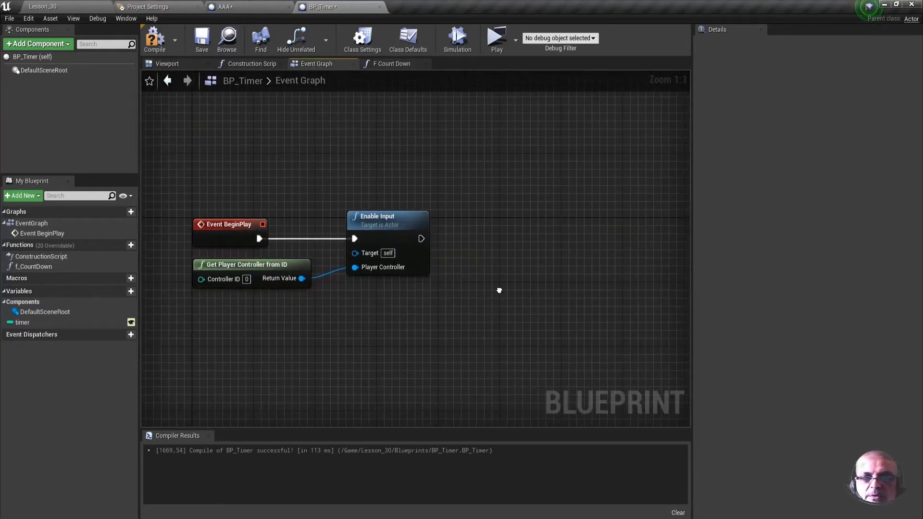
left_click_drag(420, 239, 563, 247)
left_click_drag(276, 177, 410, 398)
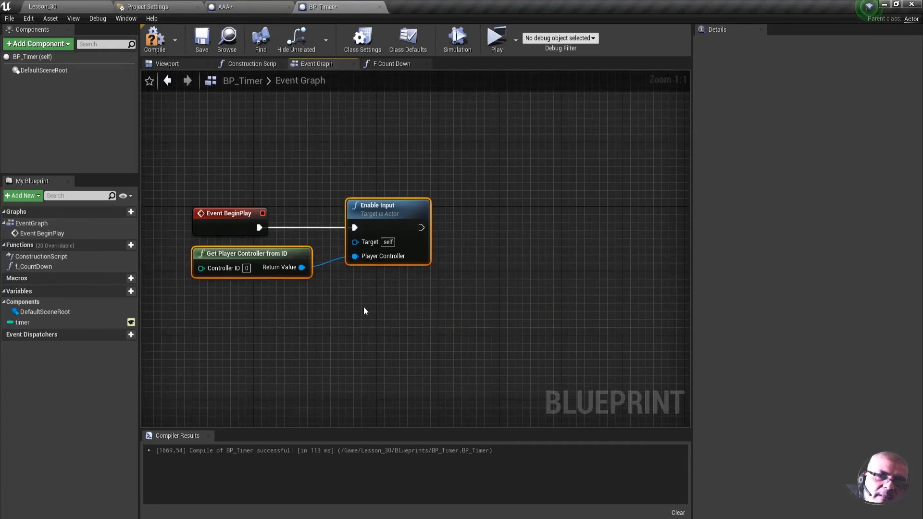
left_click(402, 373)
left_click_drag(429, 235, 551, 235)
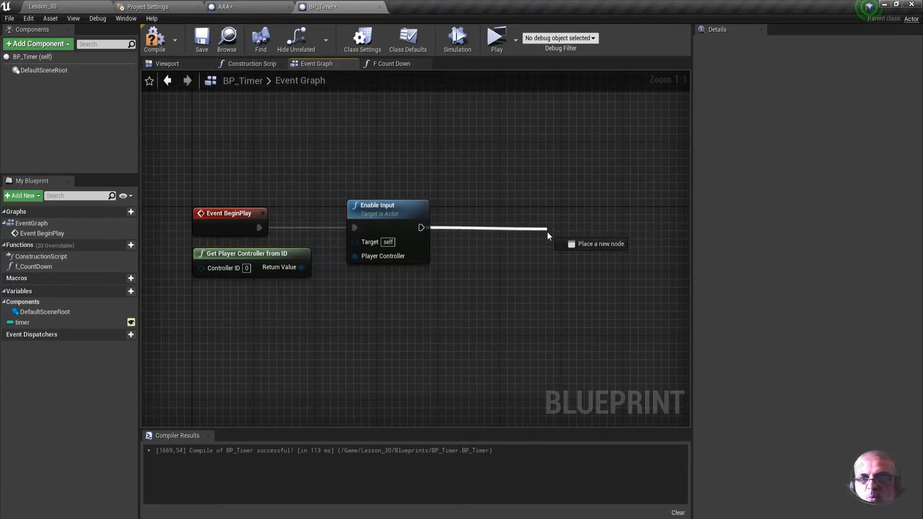
left_click_drag(552, 231, 555, 230)
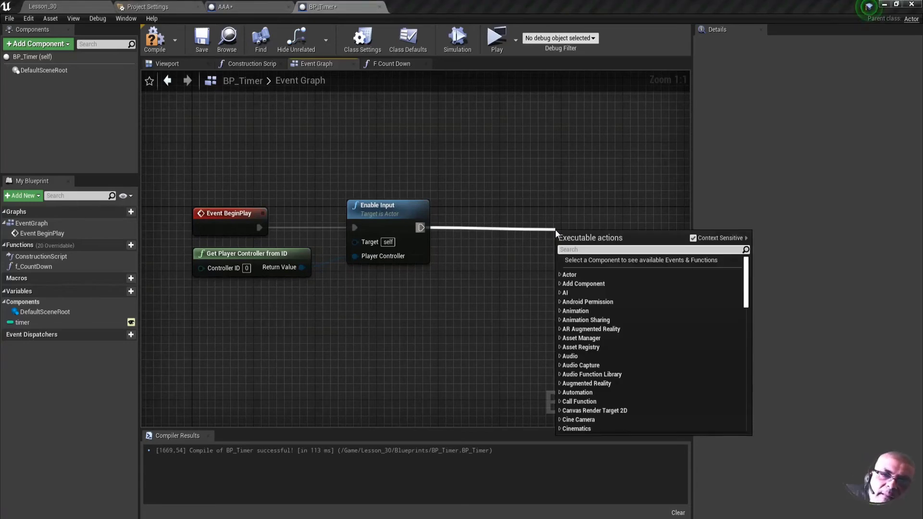
type("s")
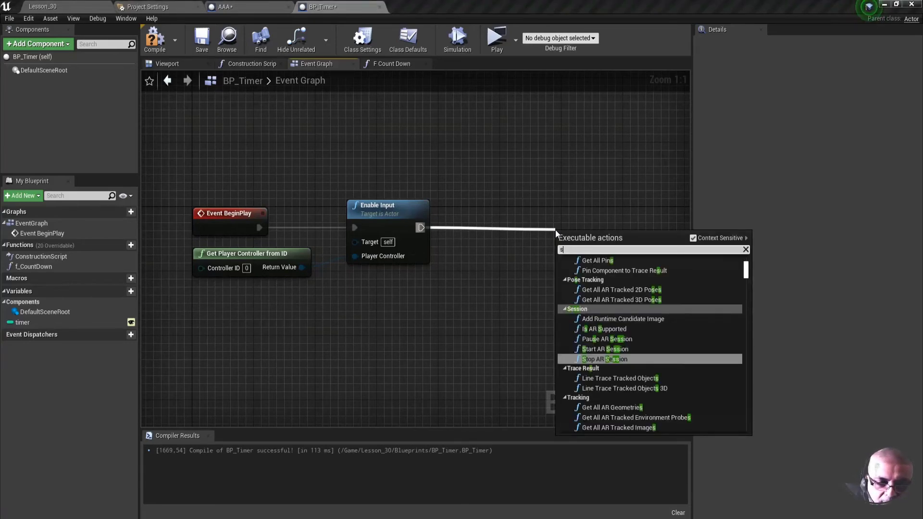
type("ettimer")
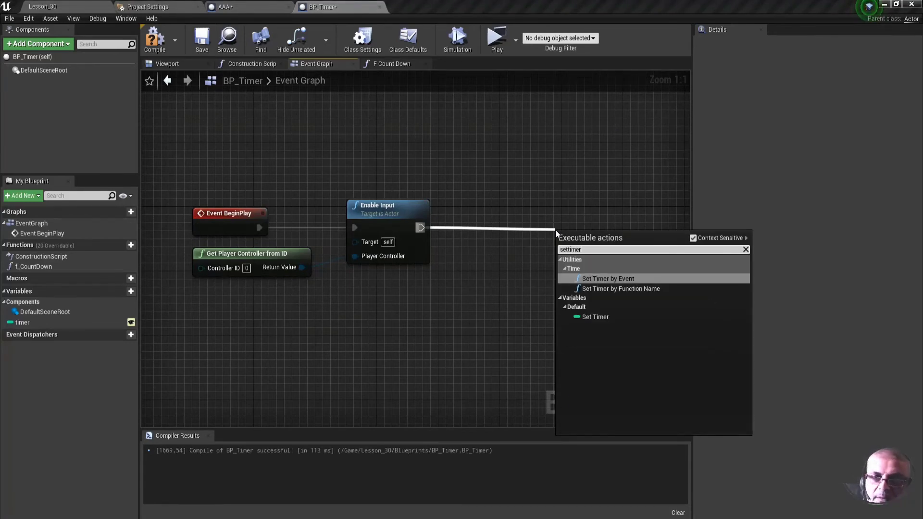
left_click(615, 289)
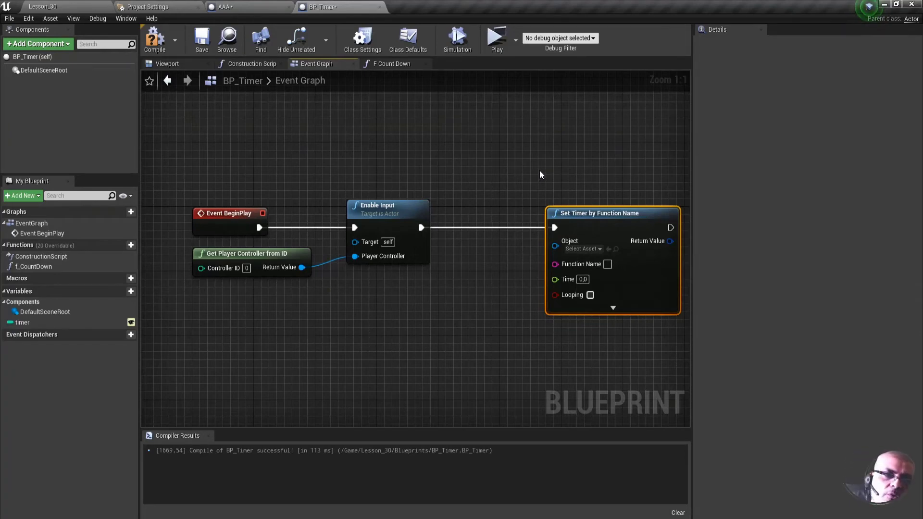
- Set the timer's Function Name to f_CountDown, Time 1.0 with Looping on, then compile and save BP_Timer
left_click(38, 267)
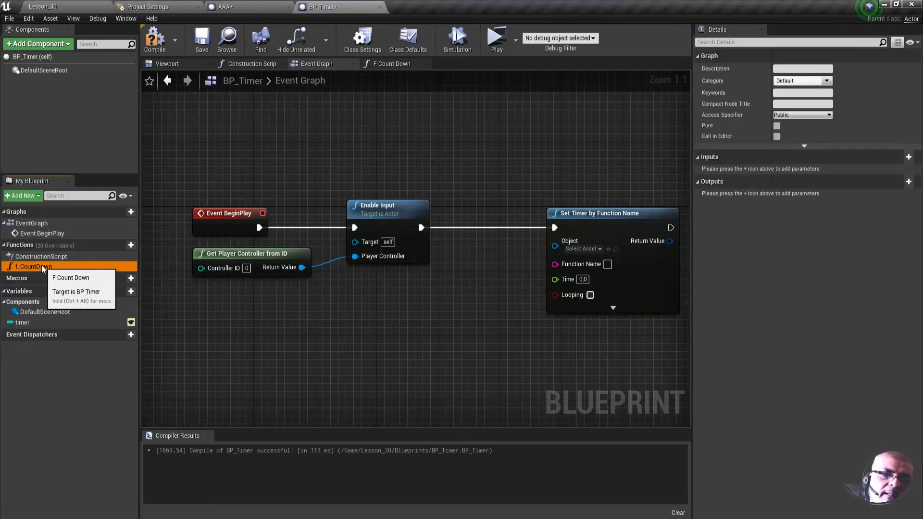
left_click(42, 267)
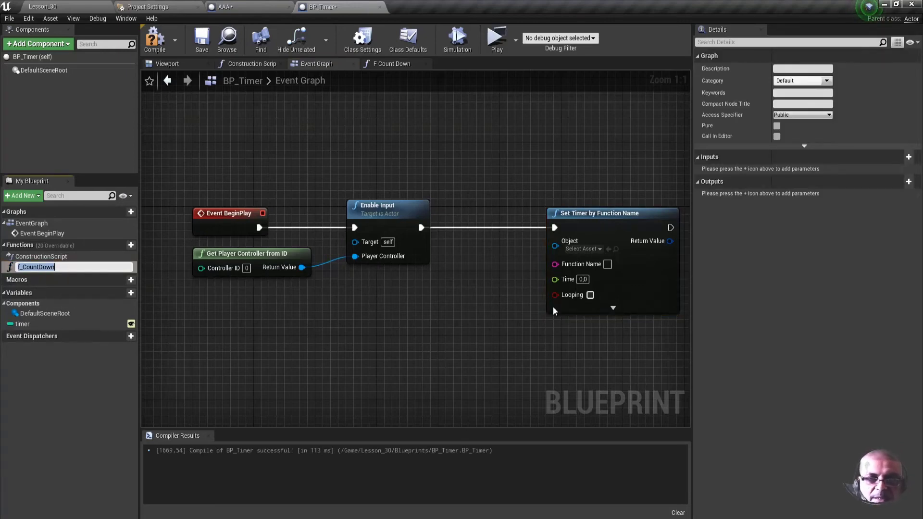
left_click(608, 264)
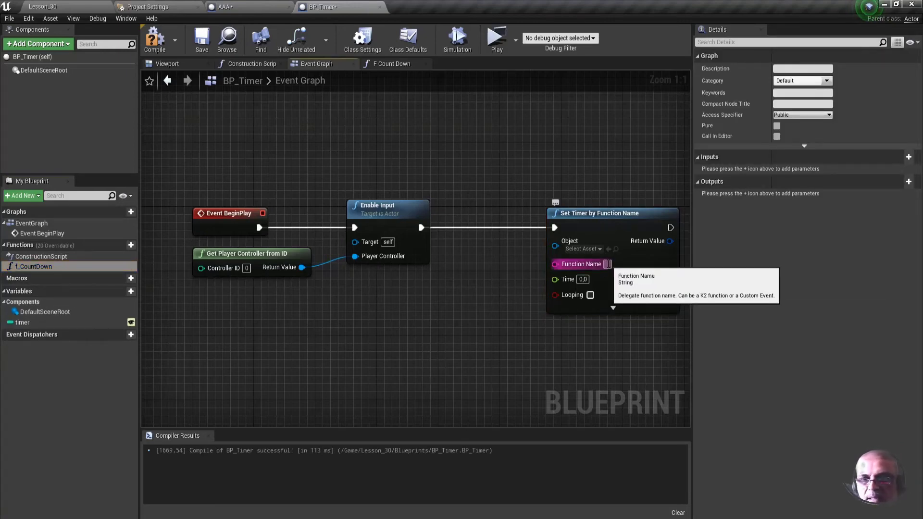
type("f_CountDown")
key("Return")
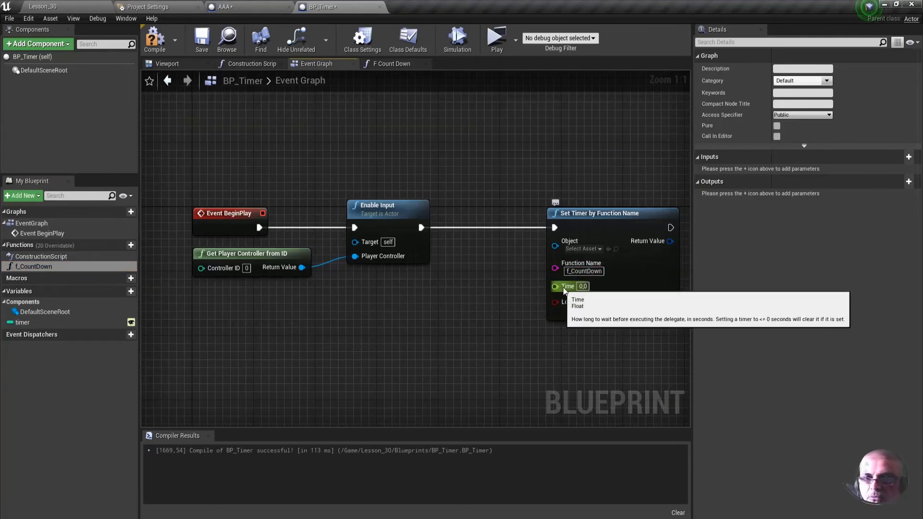
left_click(582, 287)
type("1")
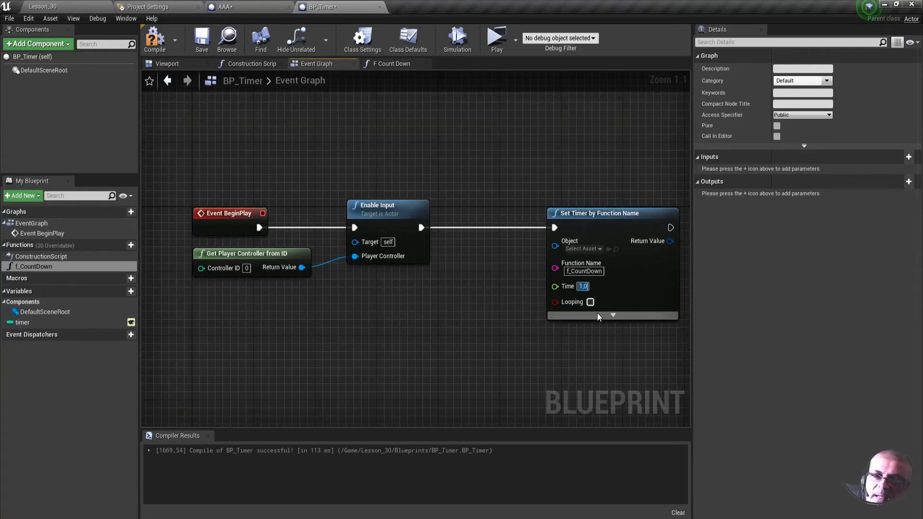
left_click(590, 302)
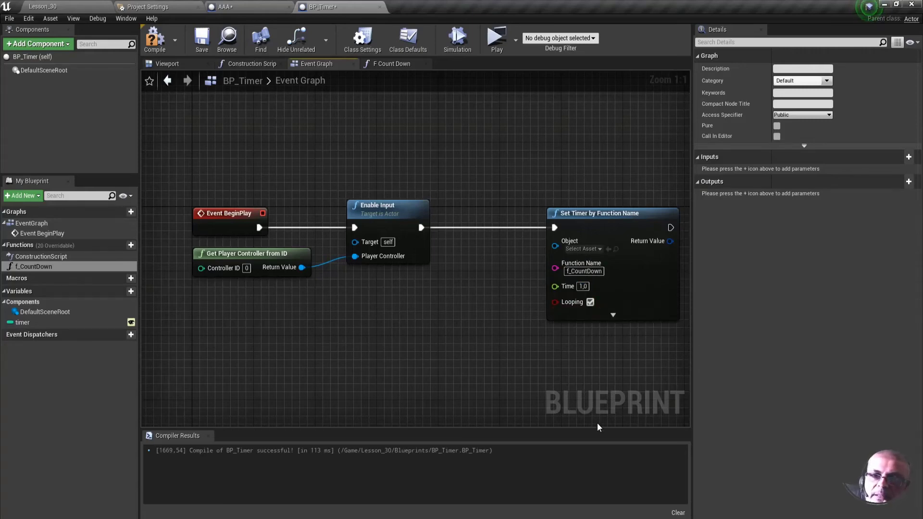
left_click(155, 41)
left_click(201, 41)
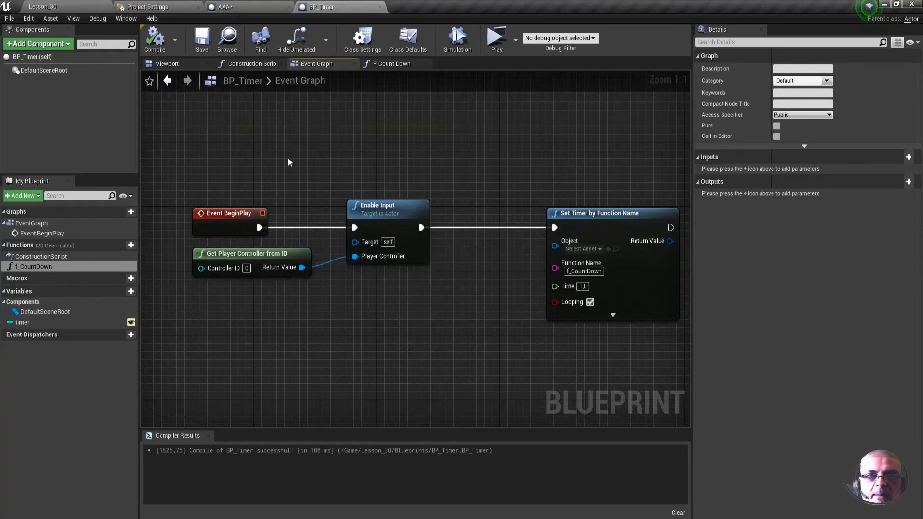
- In f_CountDown, change the Print String Duration from 2,0 to 1,0 seconds
left_click(390, 63)
scroll(556, 309, "up", 2)
right_click_drag(556, 309, 453, 305)
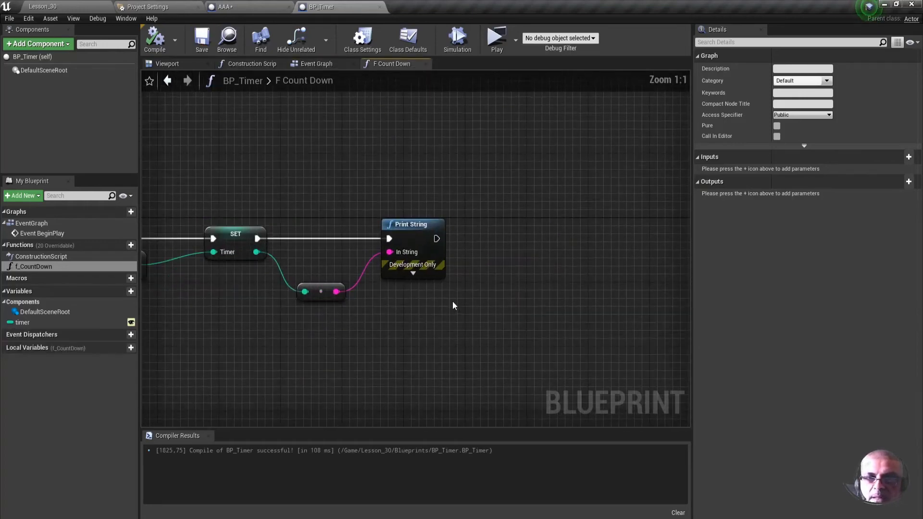
left_click(408, 277)
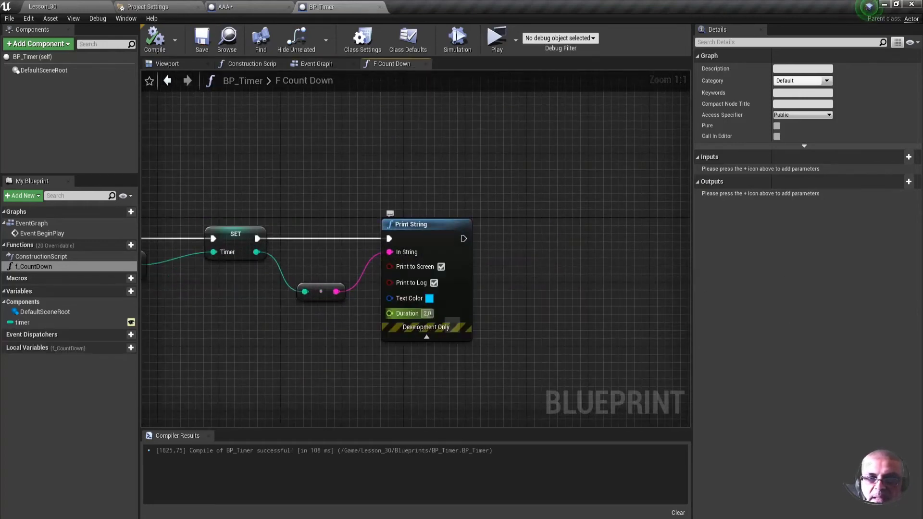
left_click(428, 314)
left_click(550, 394)
type("1")
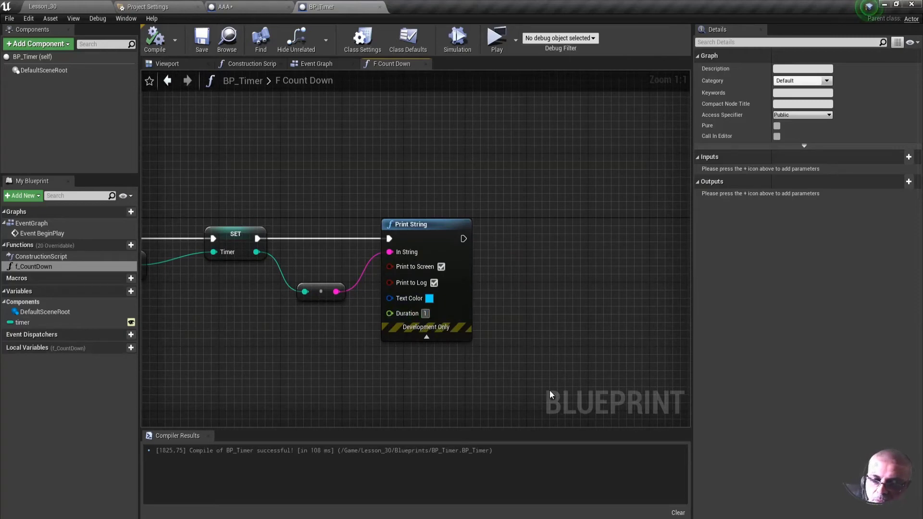
key("Return")
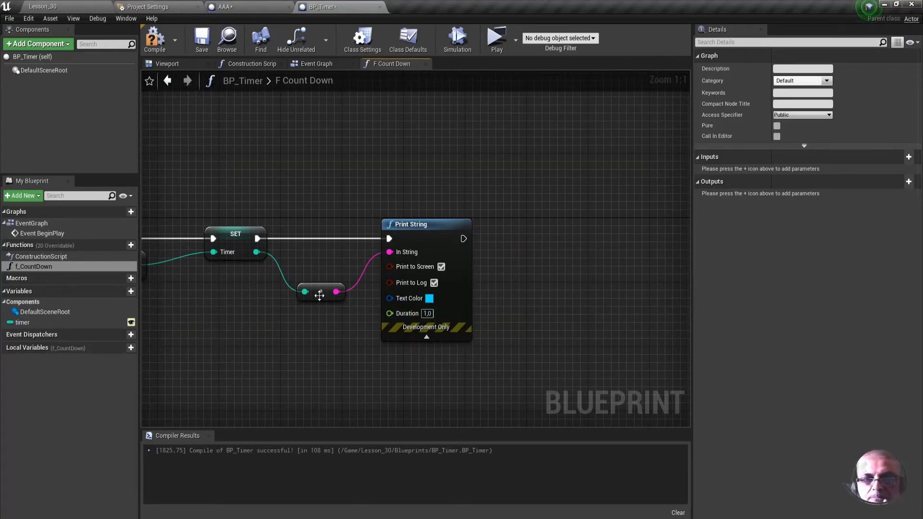
- Recompile BP_Timer and return to its Event Graph
right_click_drag(544, 279, 701, 249)
left_click(152, 43)
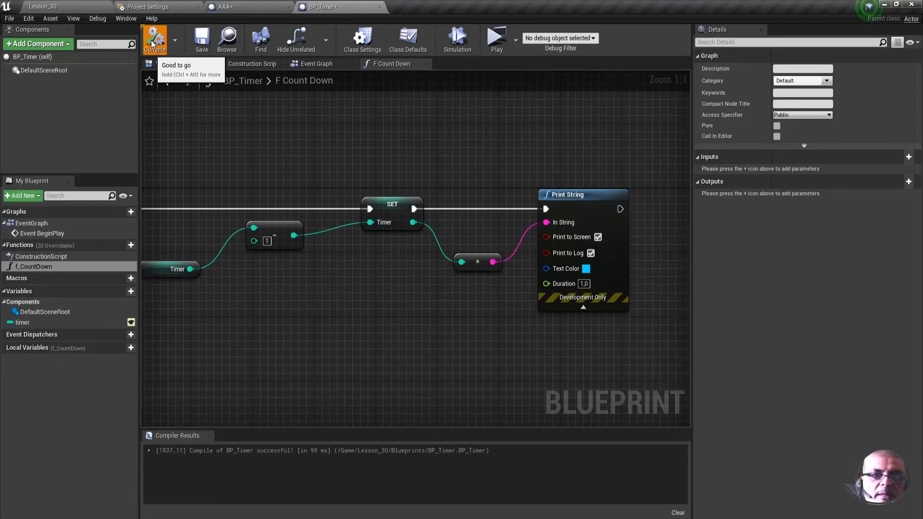
left_click(331, 63)
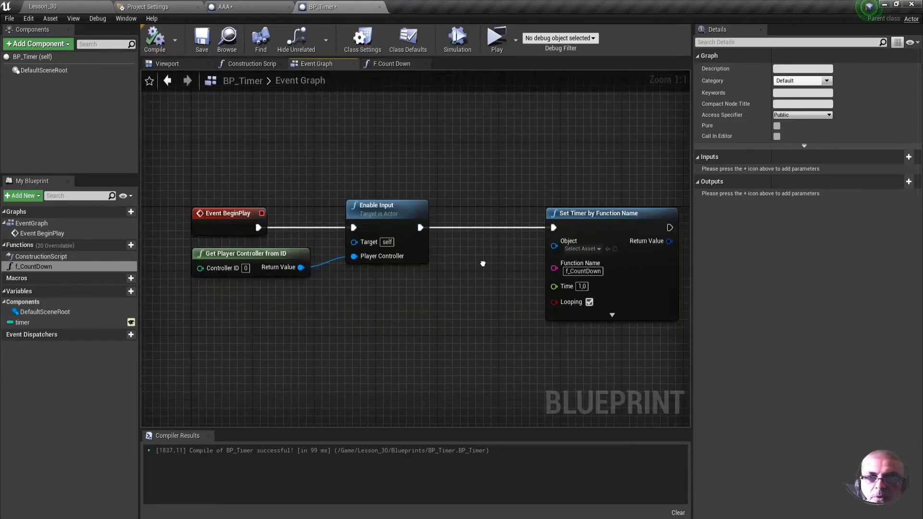
right_click_drag(480, 262, 478, 247)
scroll(460, 259, "down", 1)
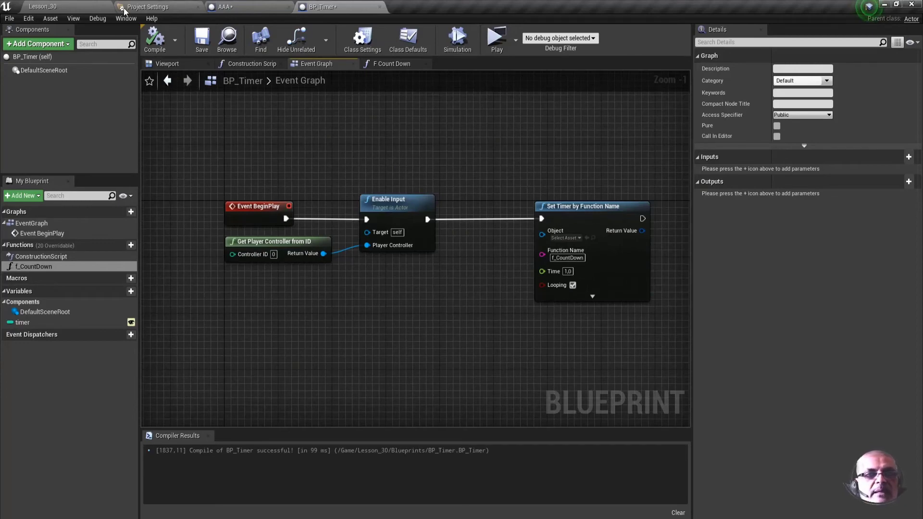
- In the Lesson_30 level, select the placed BP_Timer actor, run a test play, then stop it
left_click(76, 5)
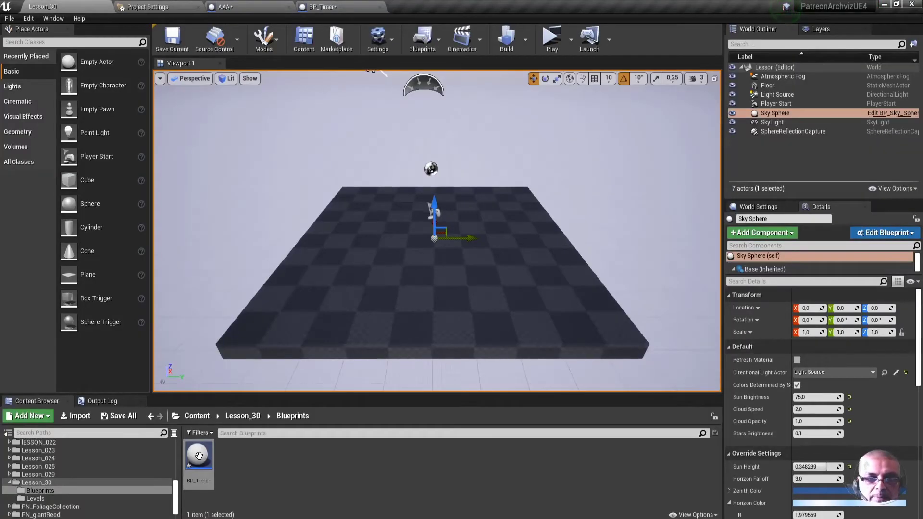
left_click(432, 246)
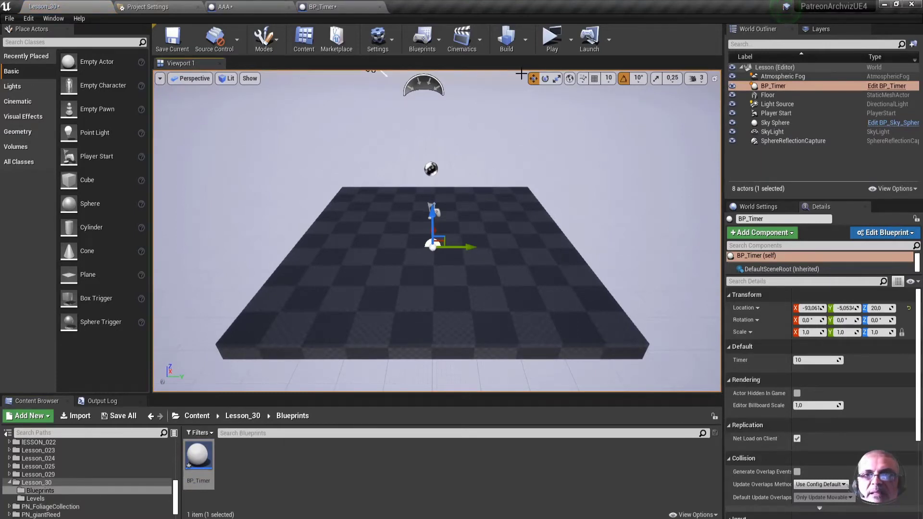
left_click(525, 39)
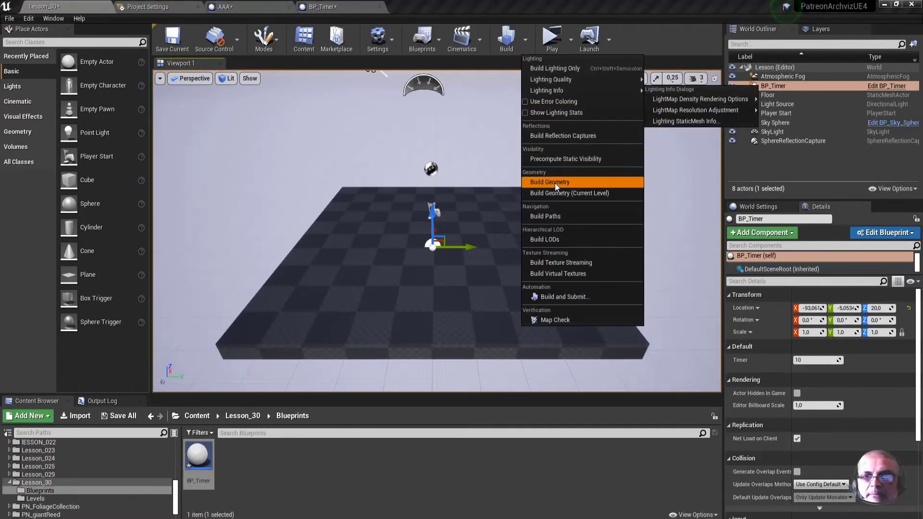
left_click(559, 135)
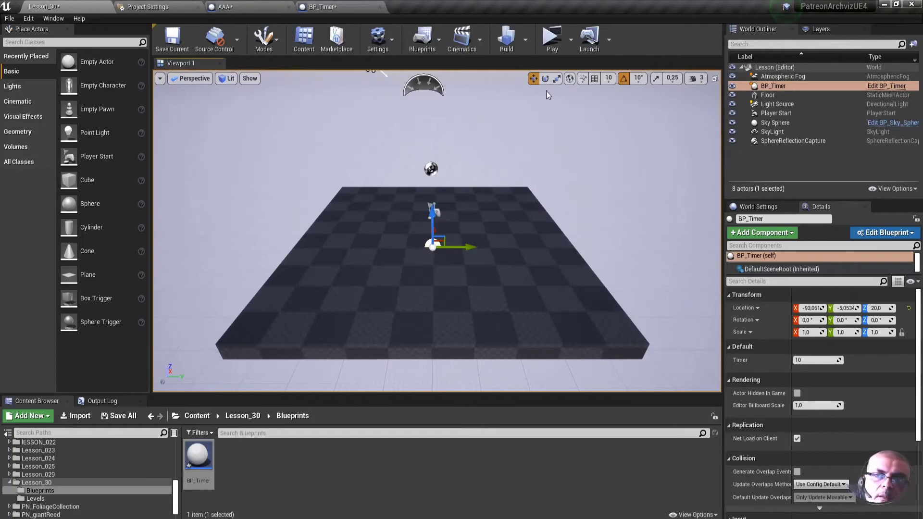
left_click(552, 39)
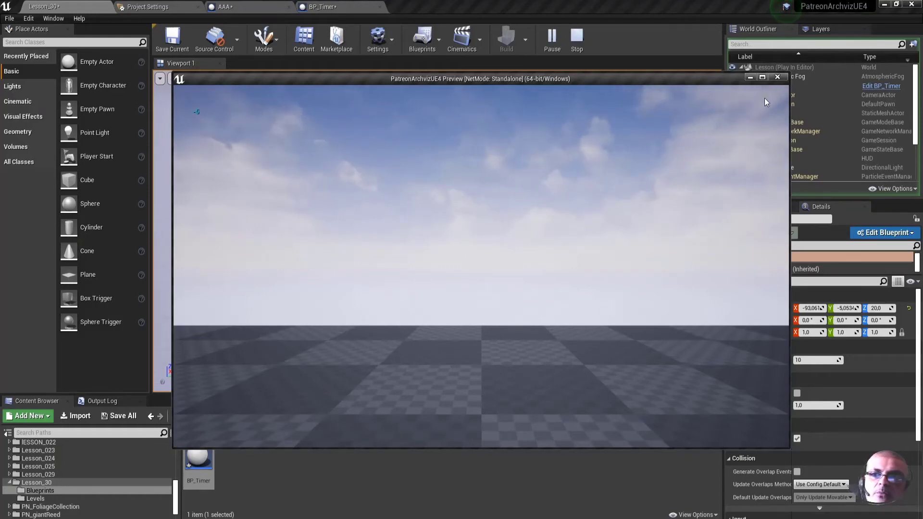
left_click(777, 77)
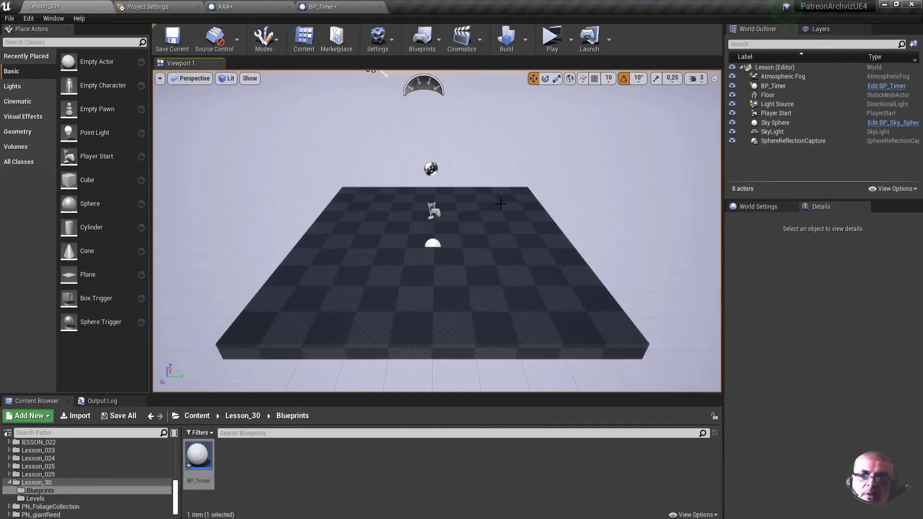
- Set the placed BP_Timer actor's Timer value to 50
left_click(433, 244)
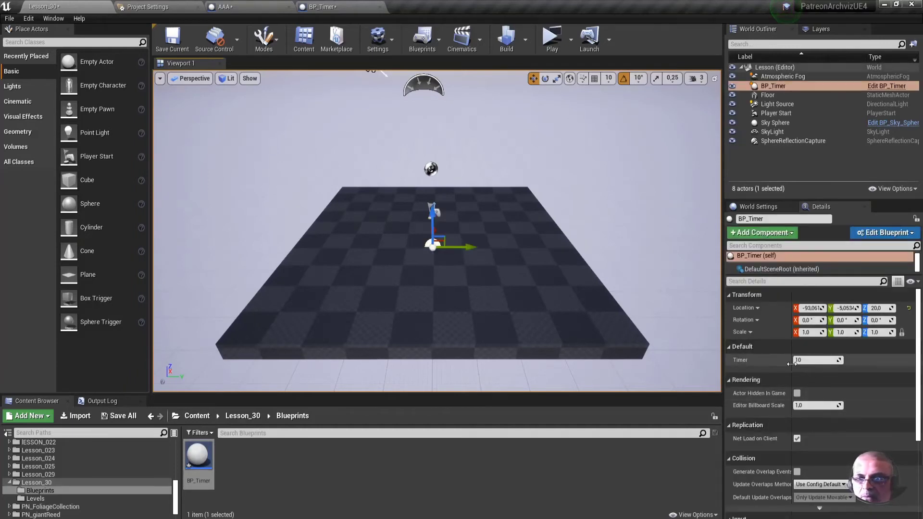
left_click(817, 360)
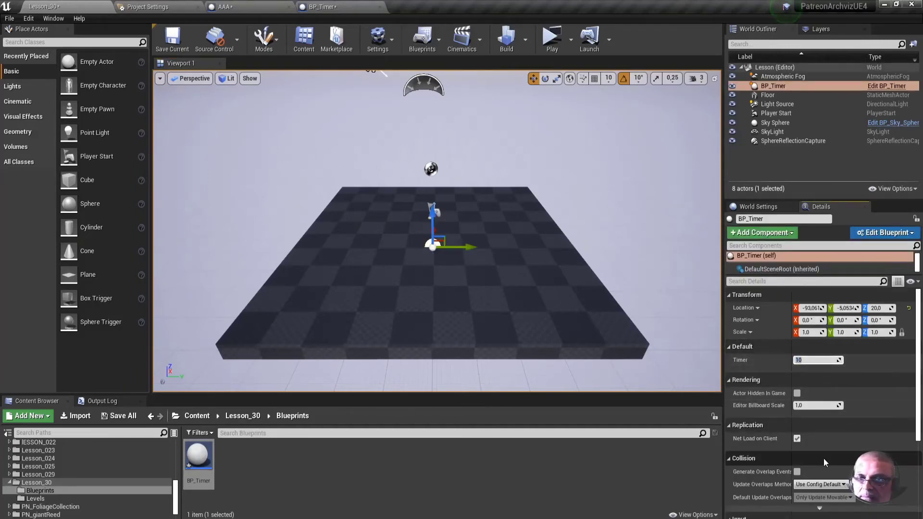
type("50")
key("Return")
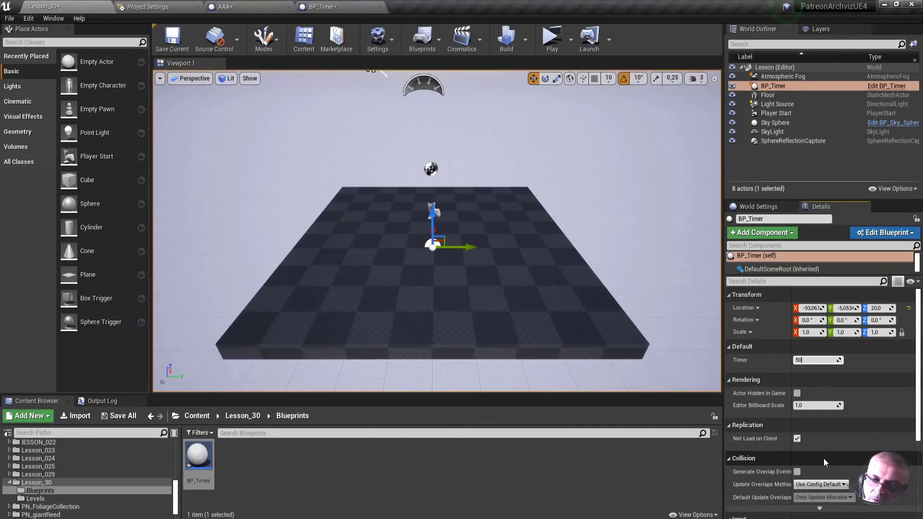
- Play the level in the viewport to watch the countdown, then stop it
left_click(571, 41)
left_click(429, 187)
key("alt+p")
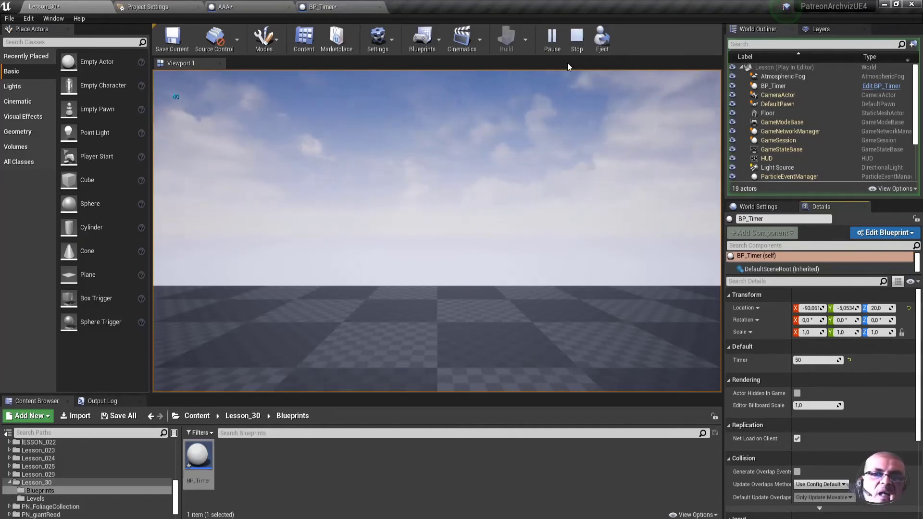
left_click(576, 42)
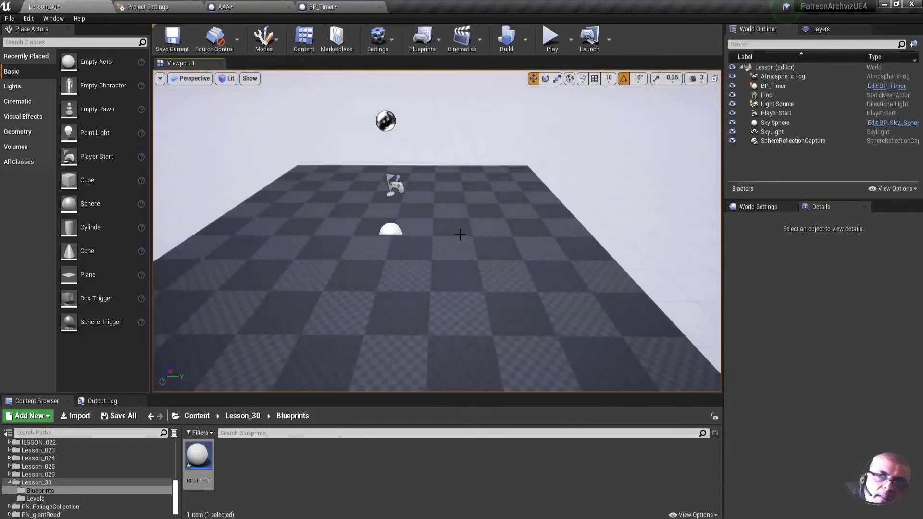
middle_click_drag(457, 233, 461, 239)
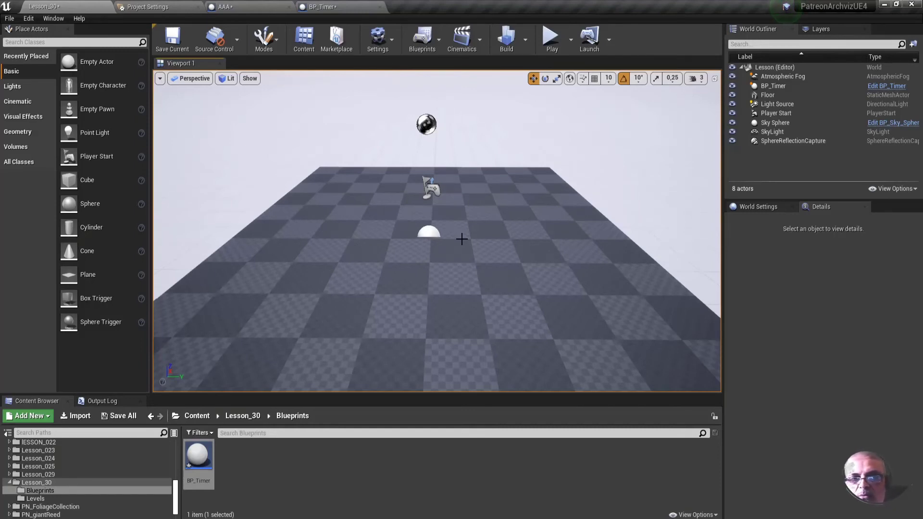
- Add a new function named sum to BP_Timer
left_click(338, 6)
right_click_drag(418, 338, 438, 303)
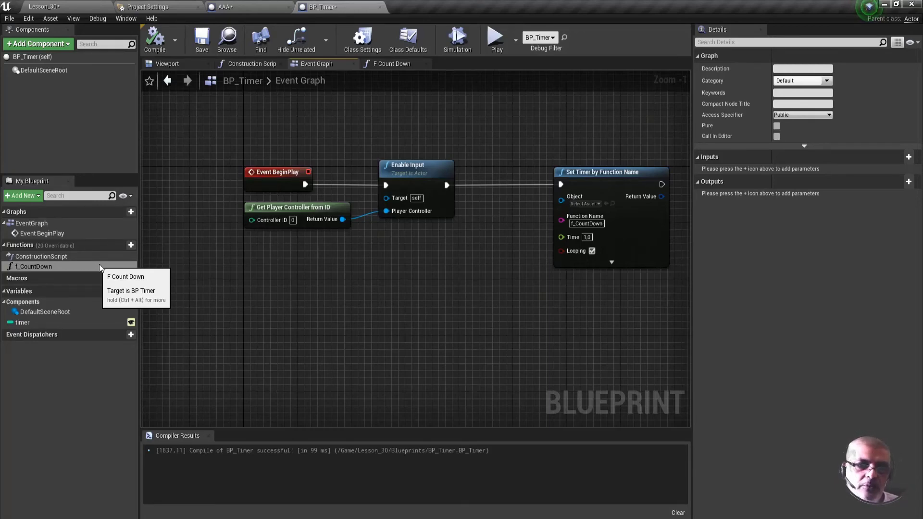
left_click(121, 245)
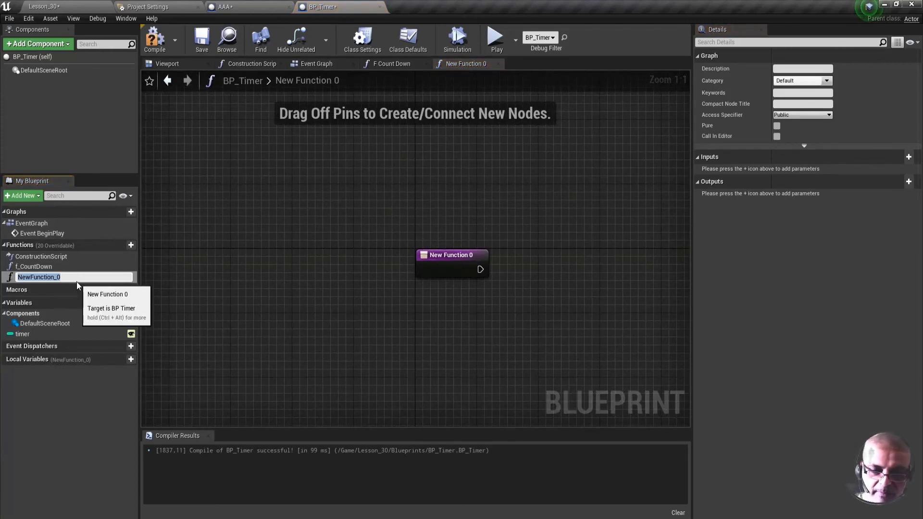
type("sum")
key("Return")
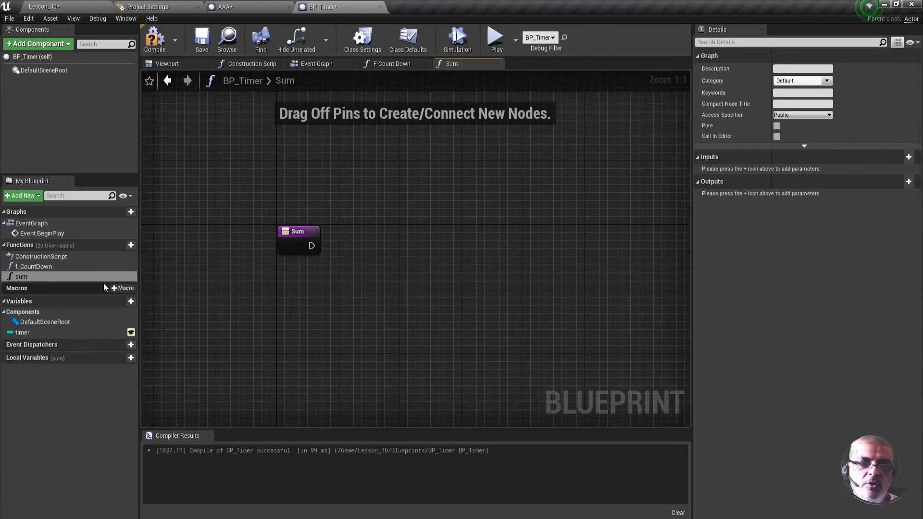
- Create two Float variables named sum1 and sum2
left_click(119, 301)
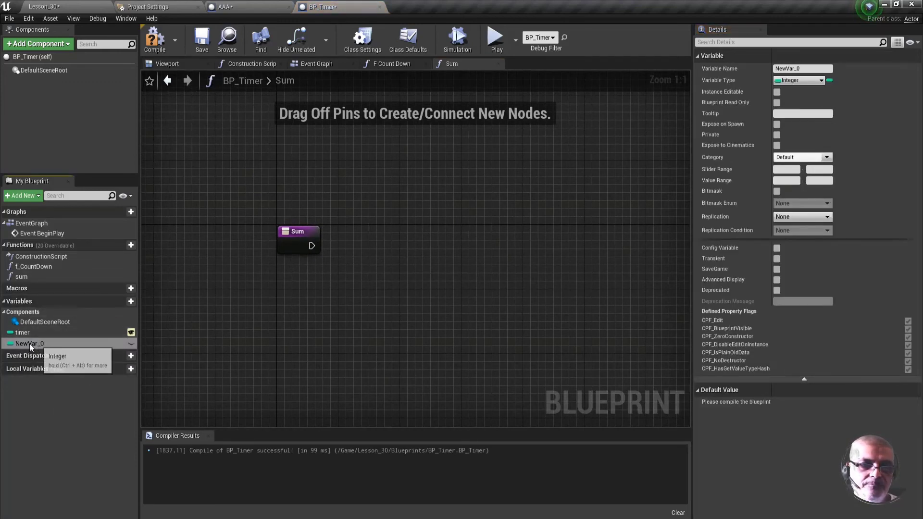
left_click(10, 344)
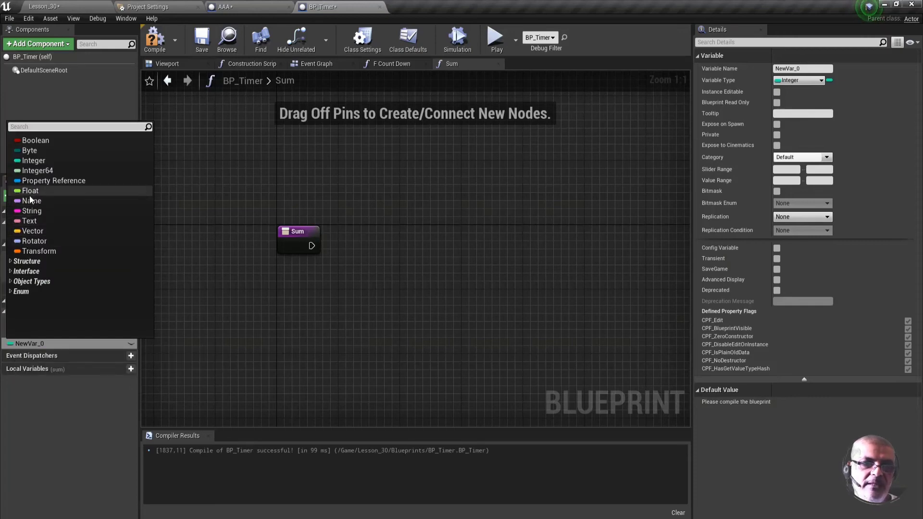
left_click(30, 191)
left_click(42, 344)
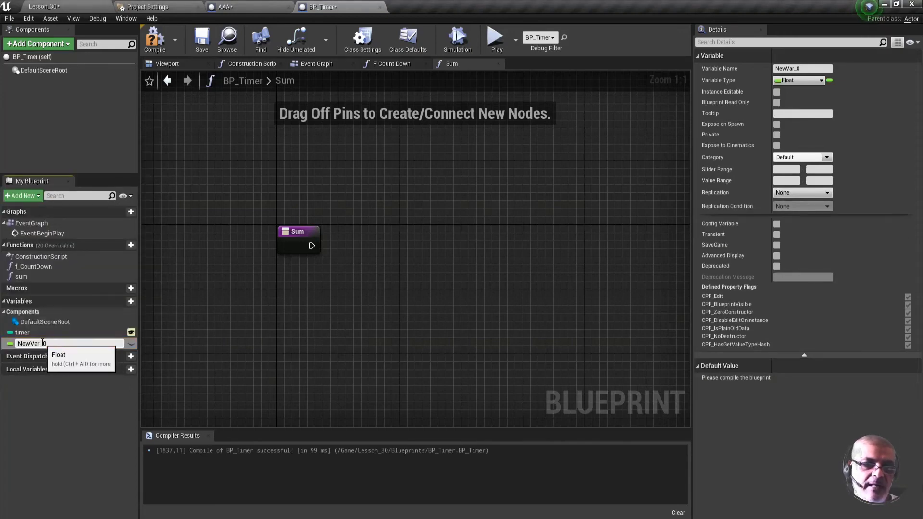
left_click(42, 344)
type("su")
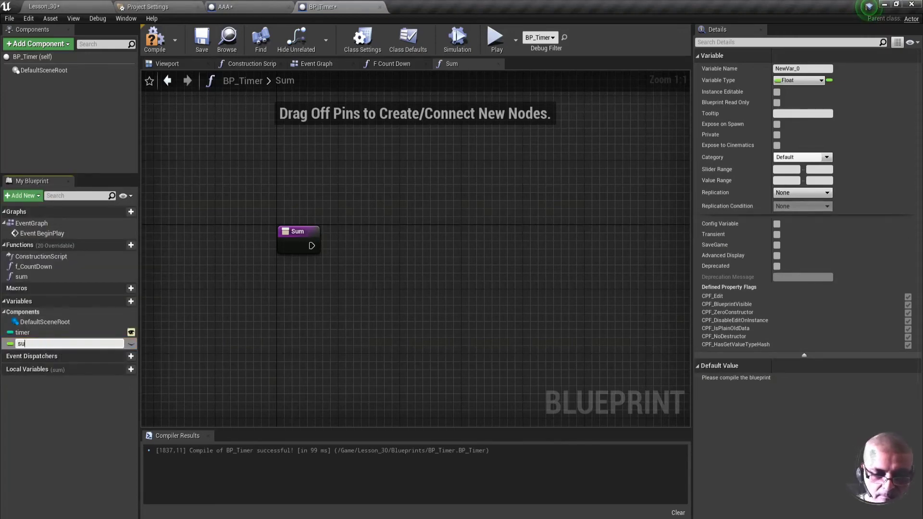
type("m1")
key("Return")
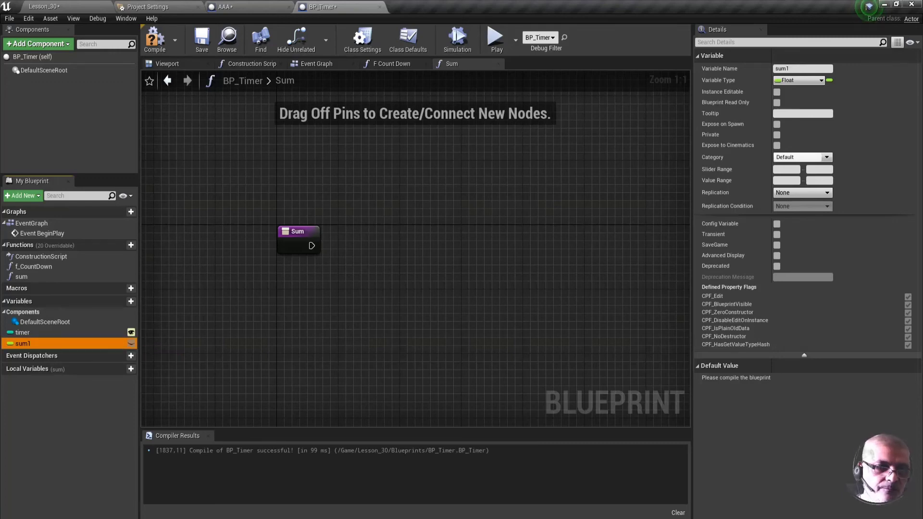
left_click(131, 301)
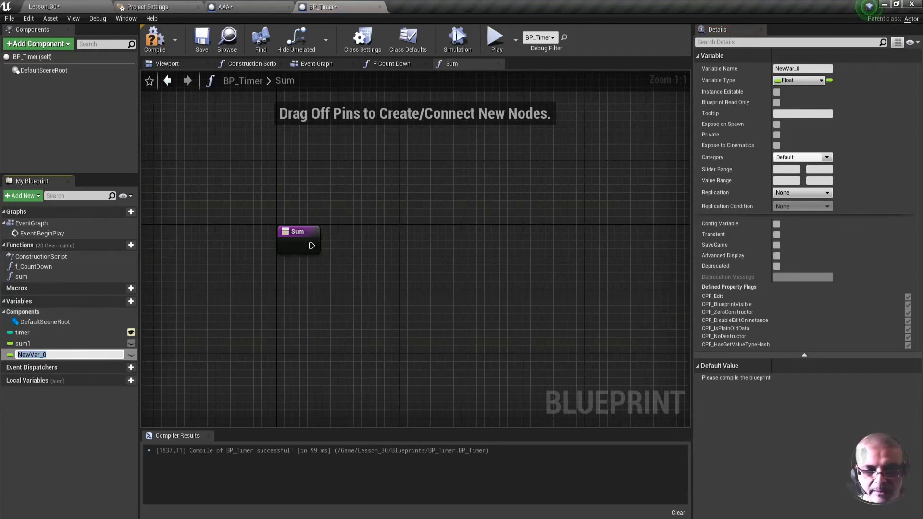
type("sum2")
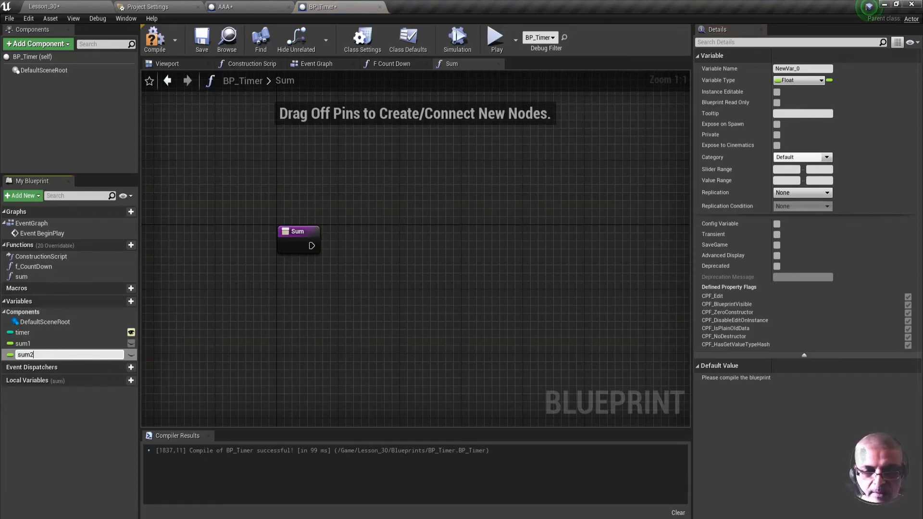
key("Return")
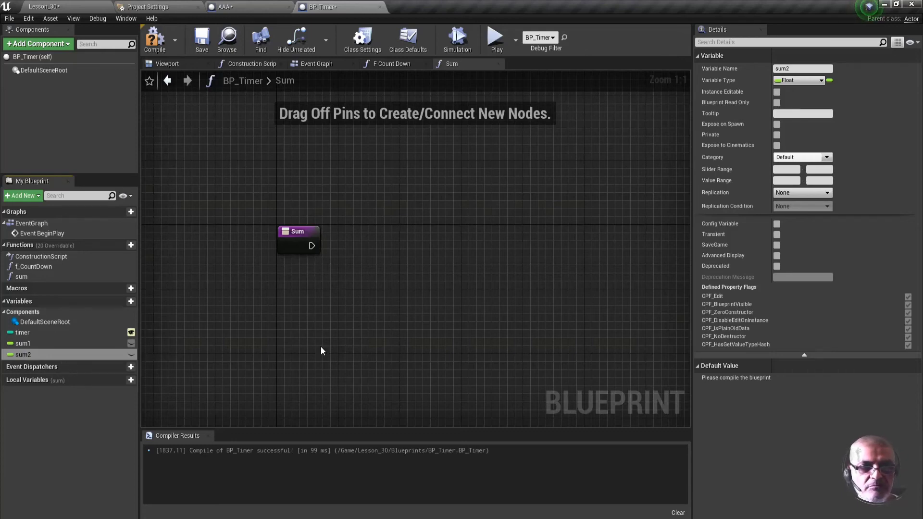
- Wire a Print String node to the Sum function's execution output
left_click_drag(311, 247, 497, 245)
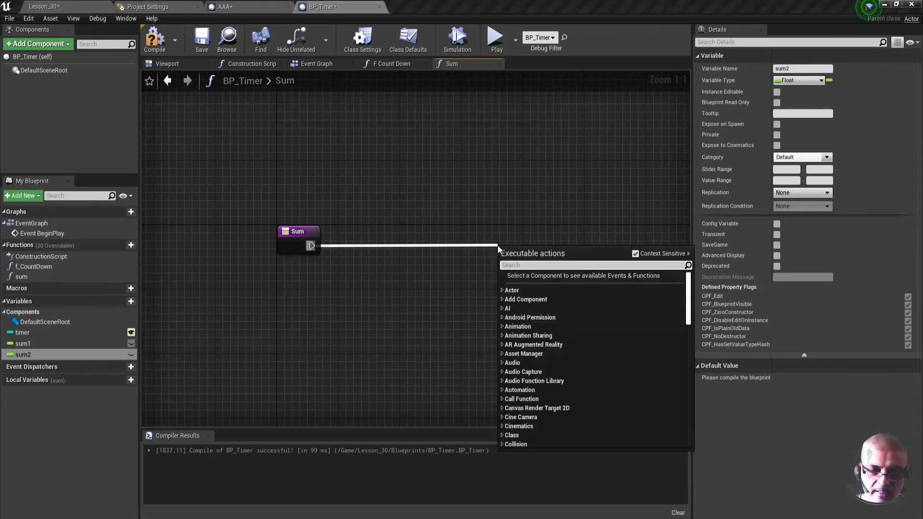
type("print string")
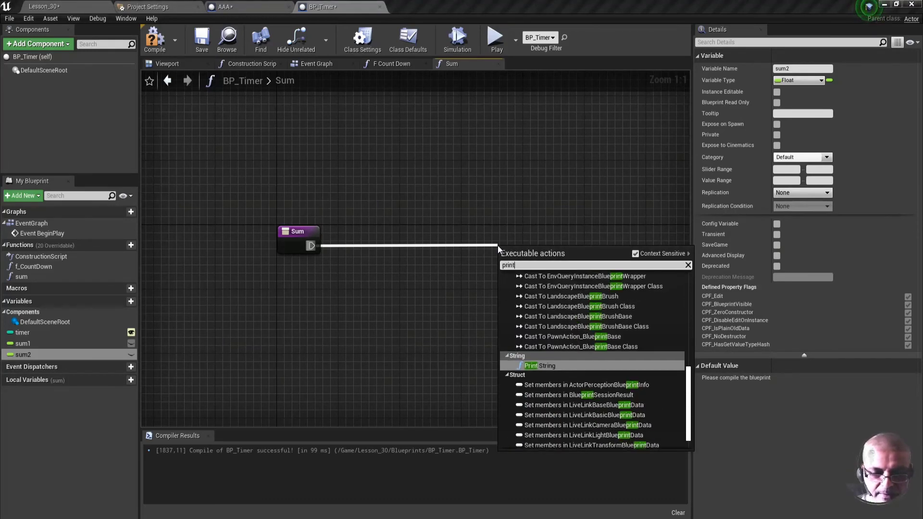
key("Return")
left_click_drag(530, 247, 537, 231)
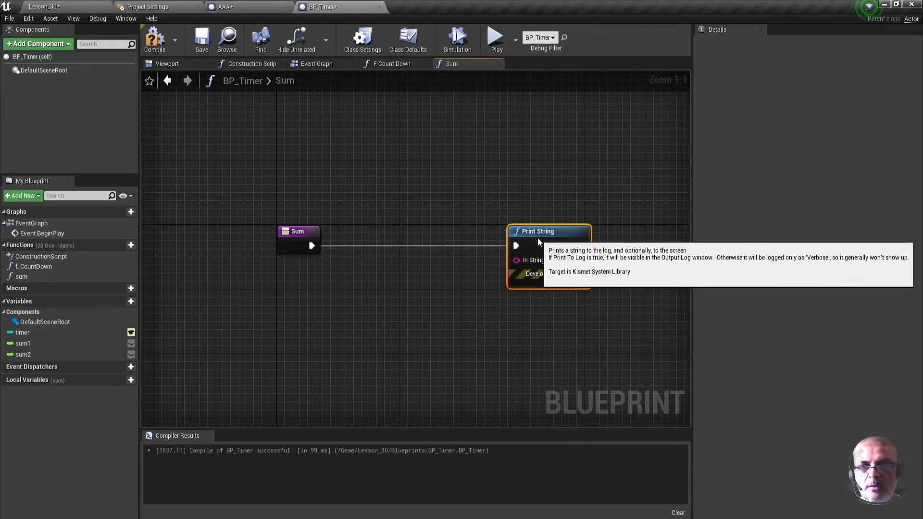
- Add Sum 1 and Sum 2 getters feeding a float + float node
mouse_move(22, 342)
left_mouse_down()
mouse_move(332, 358)
mouse_move(402, 317)
left_mouse_up()
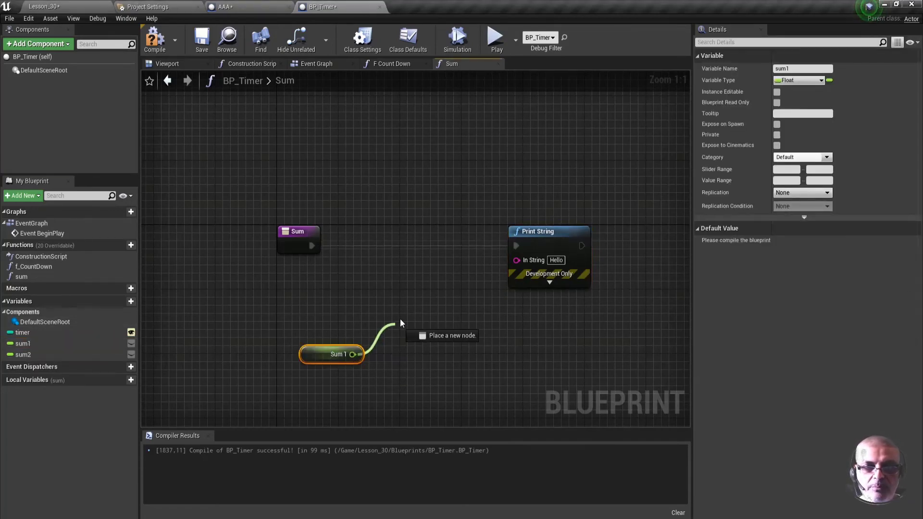
type("+")
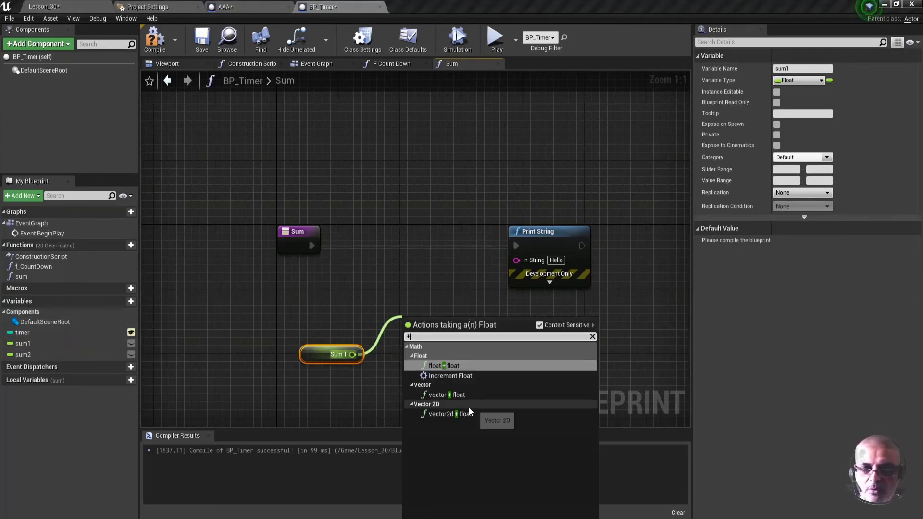
left_click(445, 366)
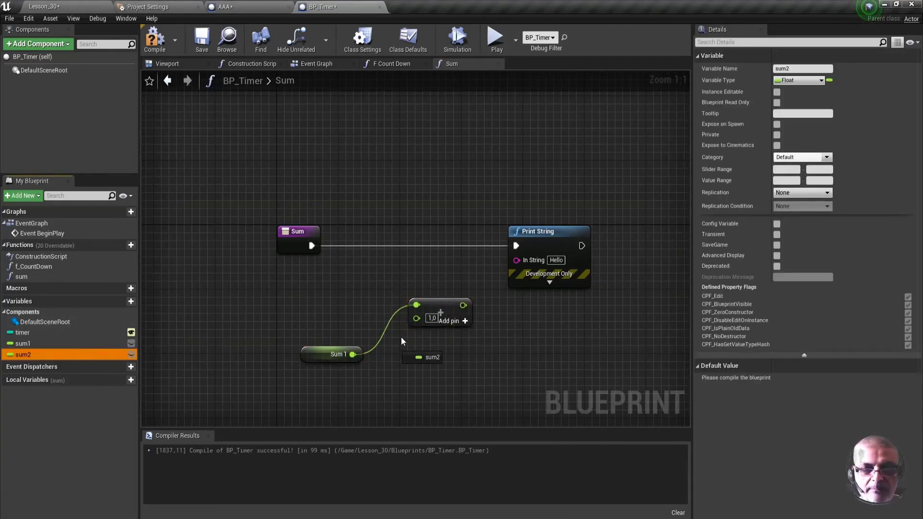
left_click_drag(23, 355, 416, 318)
left_click_drag(337, 325, 322, 382)
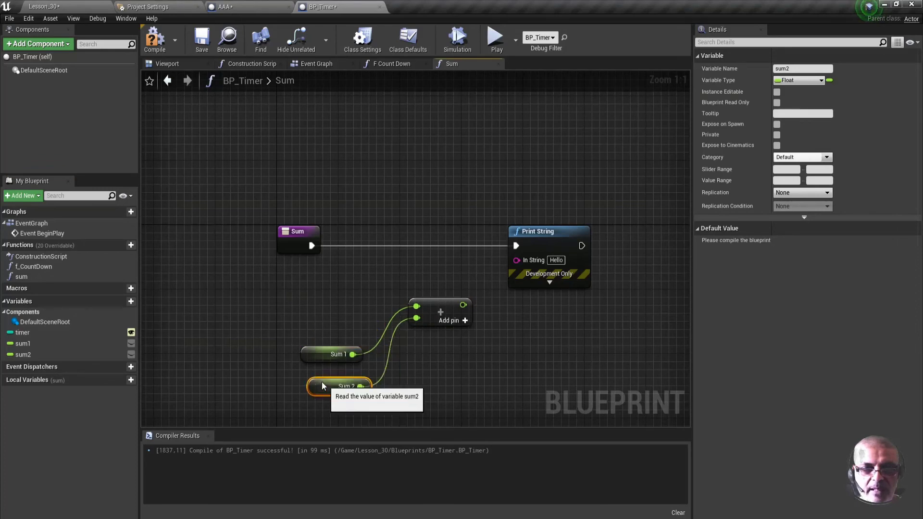
right_click_drag(282, 319, 282, 285)
left_click_drag(370, 373, 279, 307)
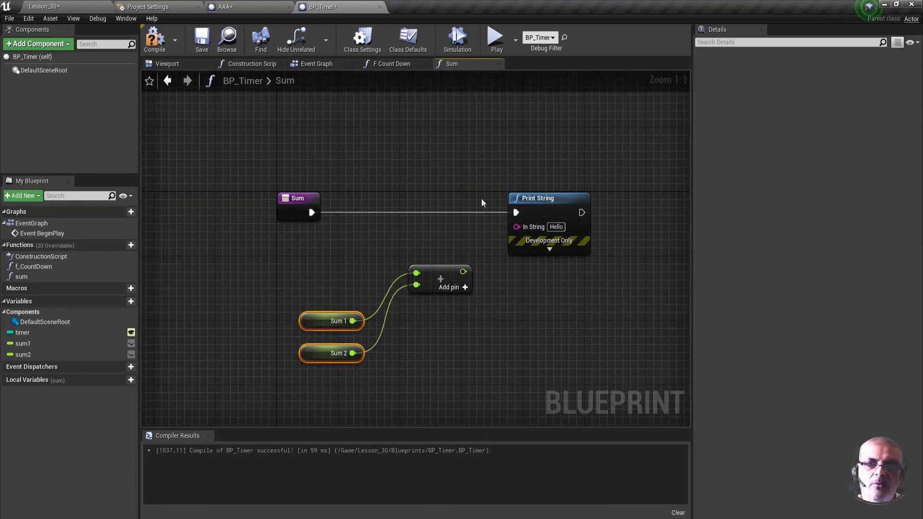
- Set sum1's default value to 5,65
left_click(22, 343)
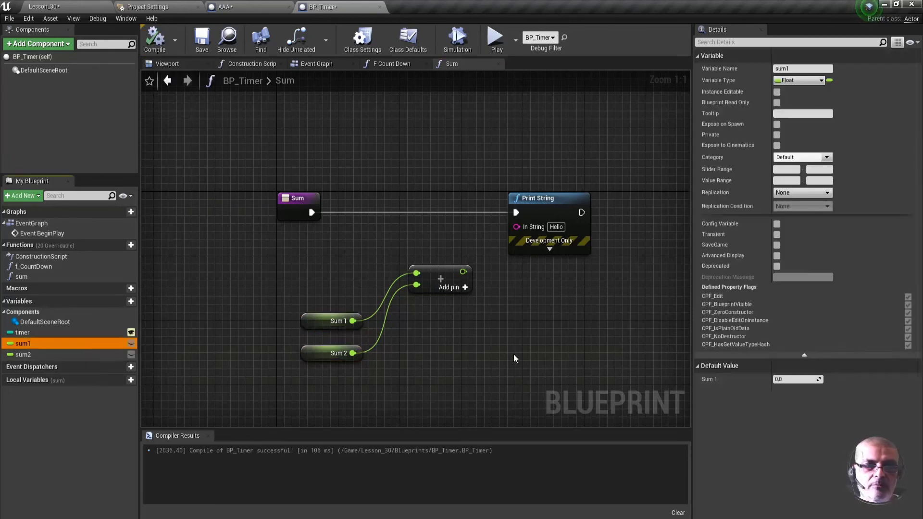
left_click(792, 380)
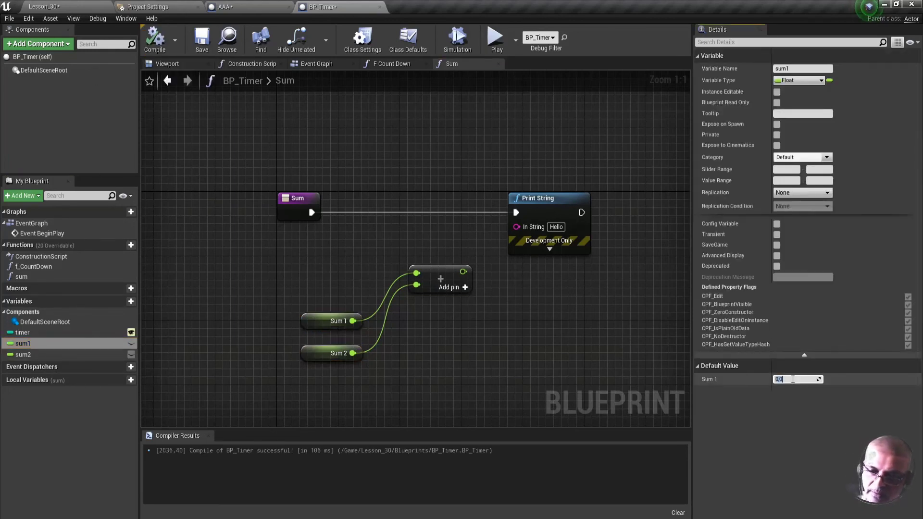
type("5.65")
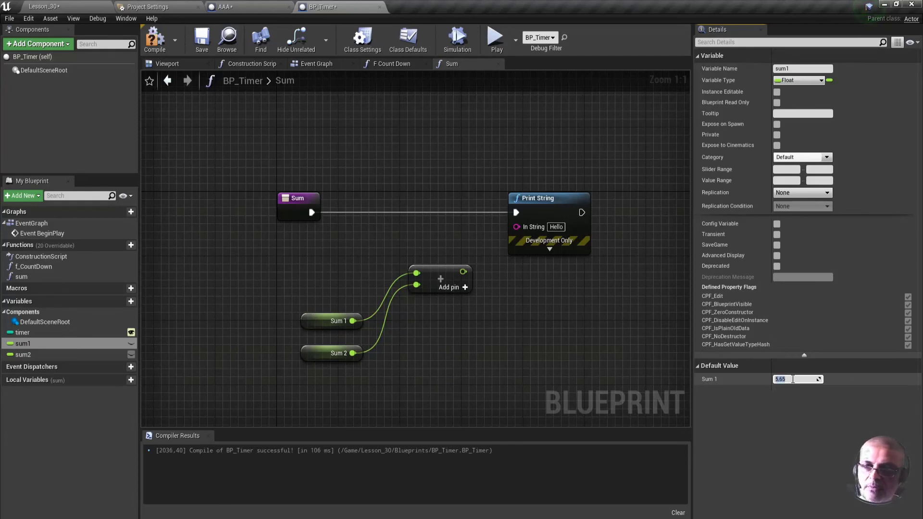
key("Return")
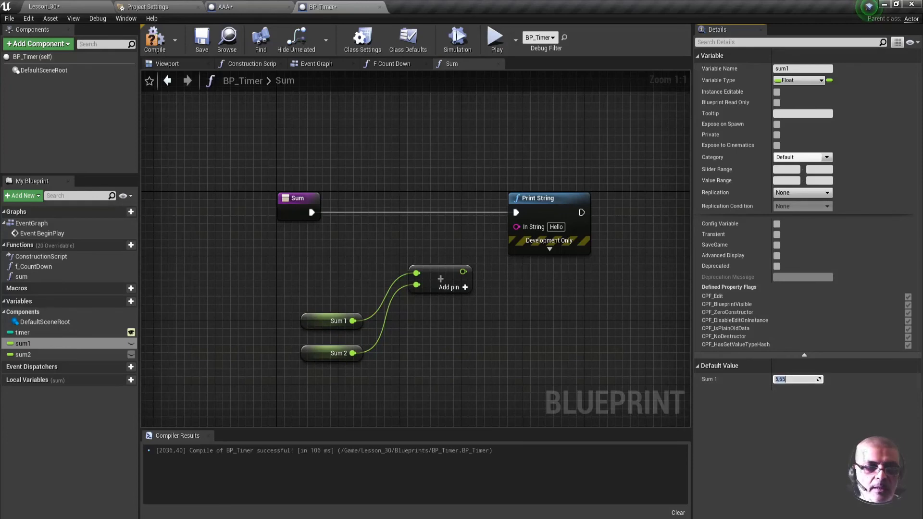
- Set sum2's default value to 9,87, compile, and recheck both defaults
left_click(22, 354)
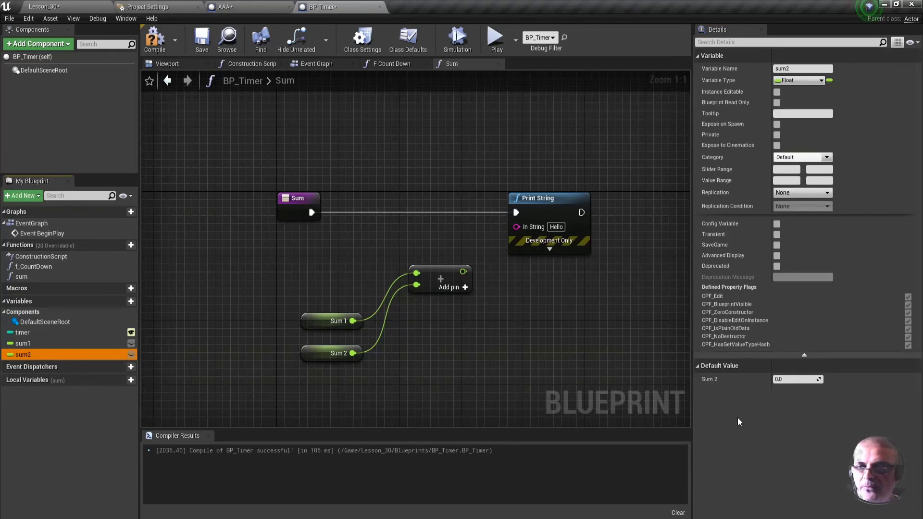
left_click(790, 379)
type("9.81")
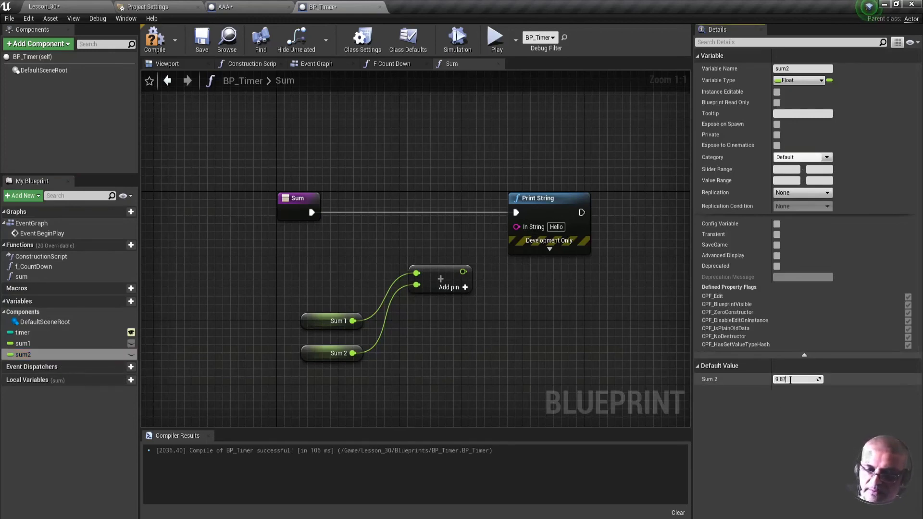
type("9.87")
key("Return")
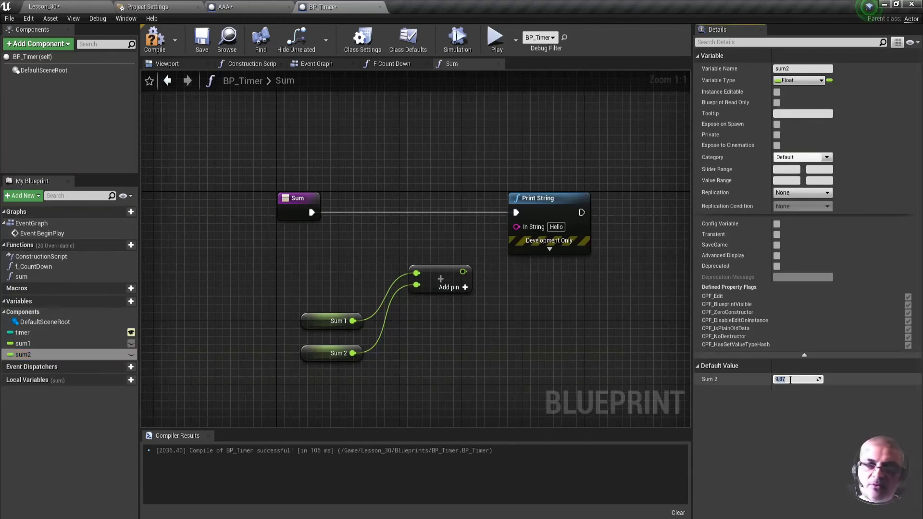
left_click(155, 41)
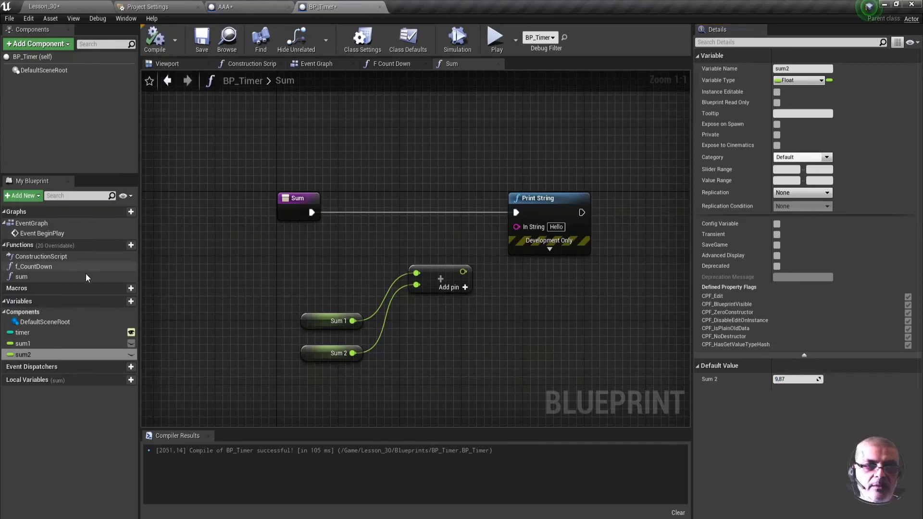
left_click(39, 352)
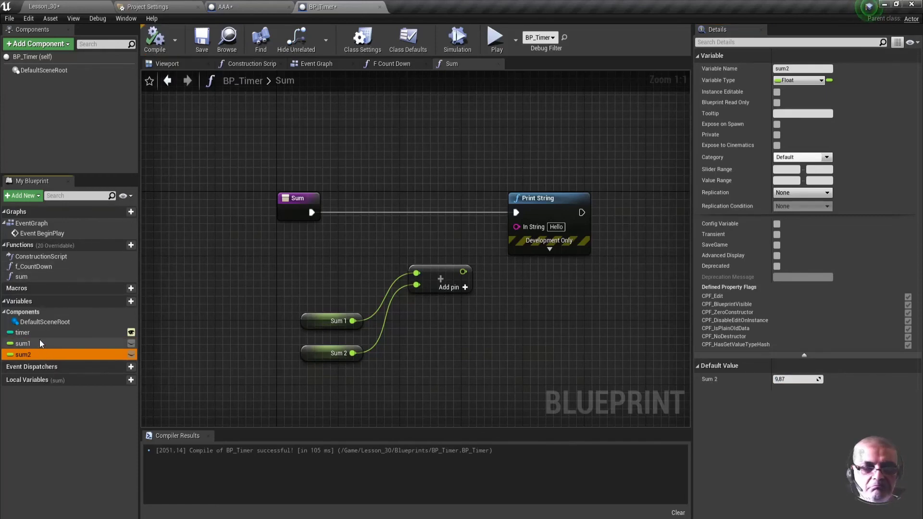
left_click(38, 343)
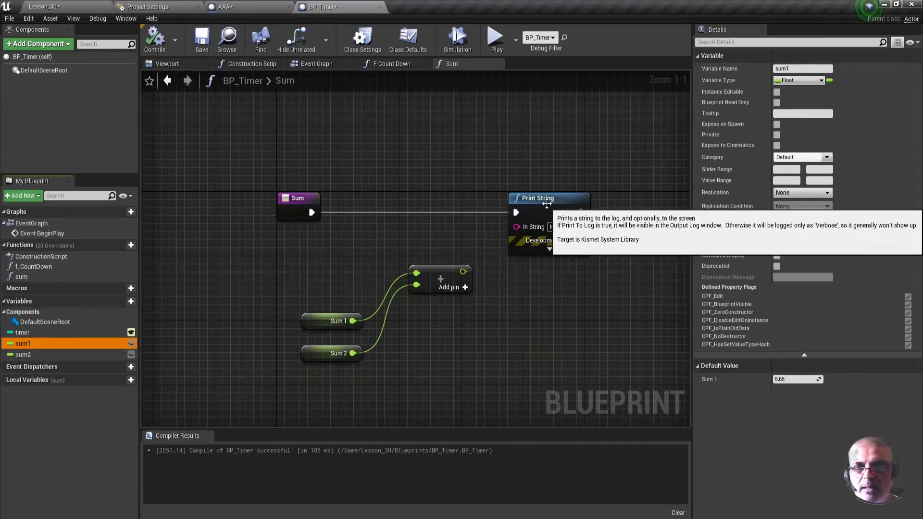
- Feed the addition result into Print String's In String through a conversion node, tidying the layout
left_click_drag(546, 204, 624, 204)
left_click_drag(275, 242, 335, 394)
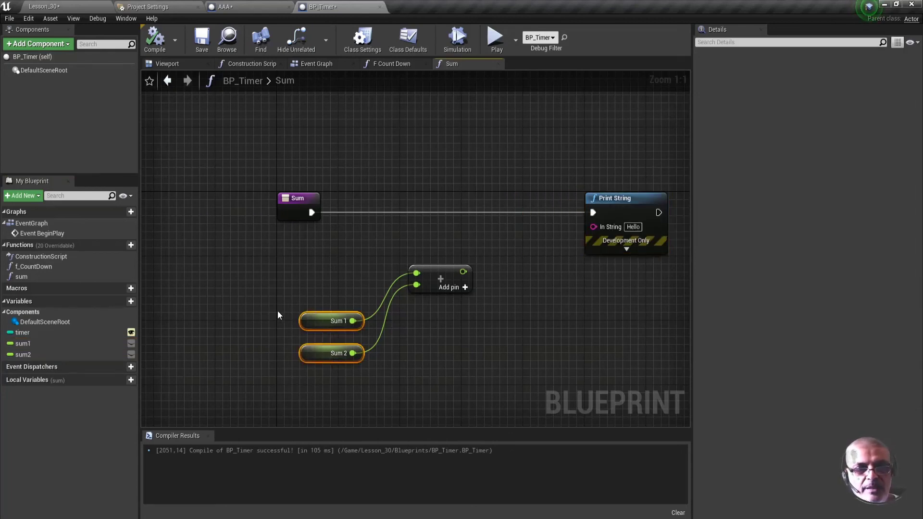
left_click_drag(273, 287, 329, 405)
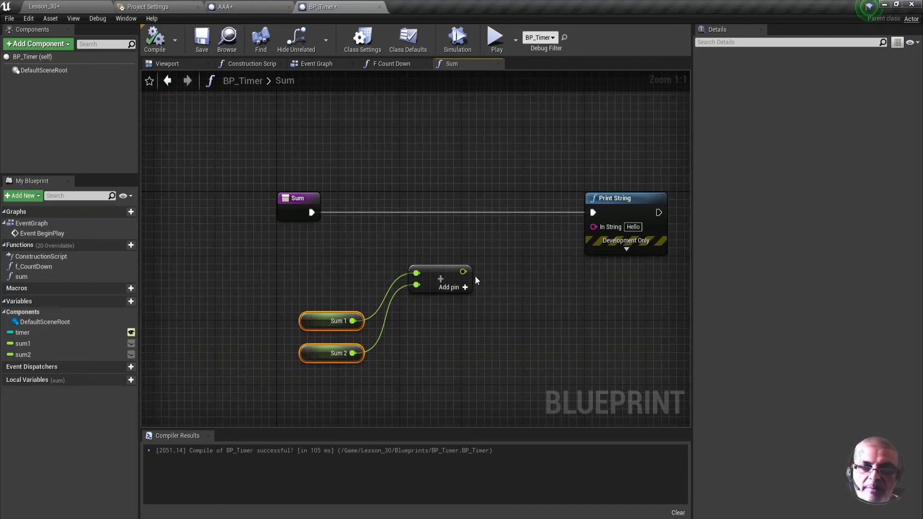
left_click_drag(463, 271, 593, 226)
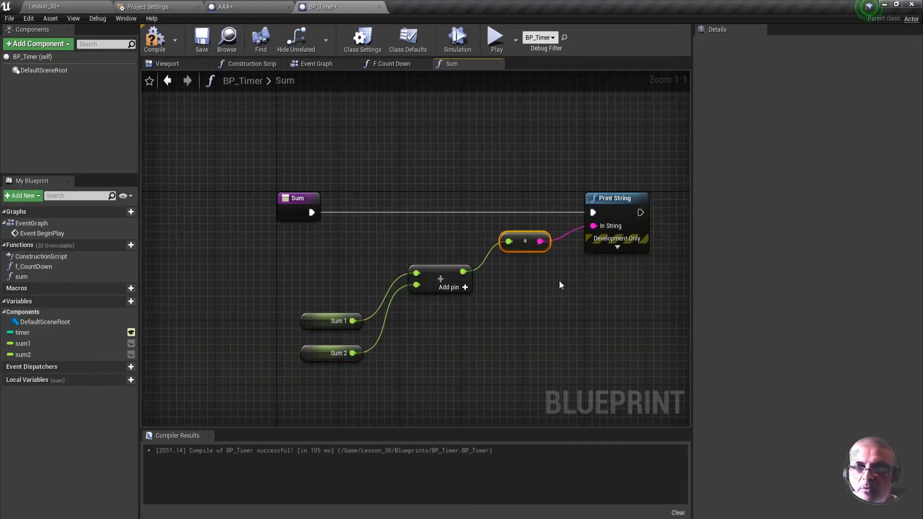
left_click_drag(522, 247, 524, 278)
left_click_drag(274, 253, 418, 411)
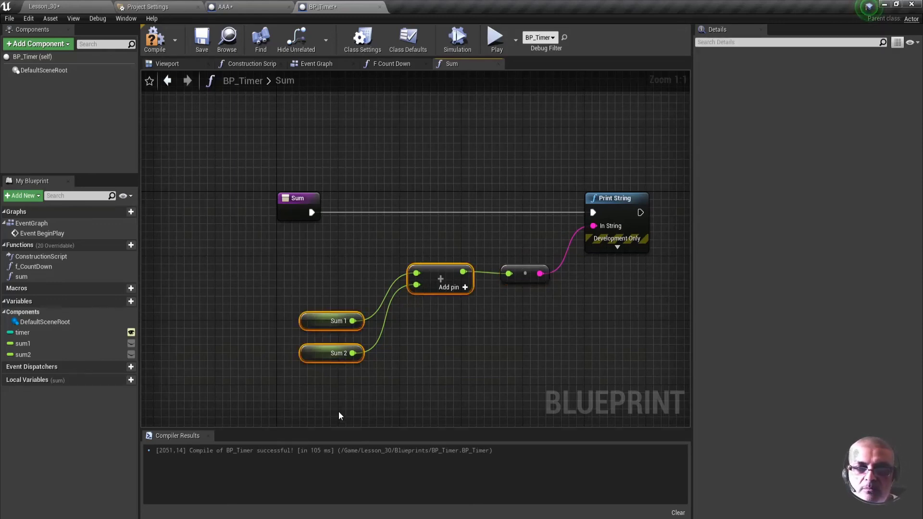
mouse_move(361, 370)
left_mouse_down()
mouse_move(281, 290)
mouse_move(307, 399)
left_mouse_up()
left_click(289, 282)
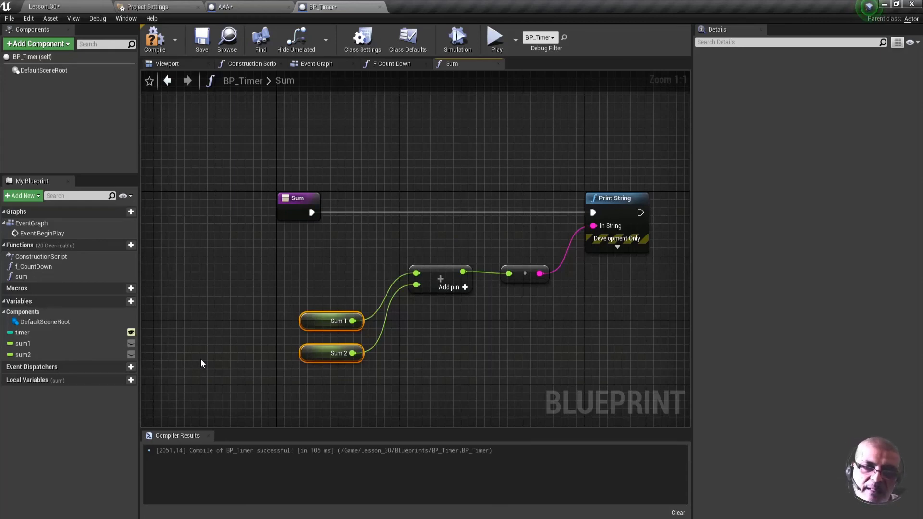
key("alt+Left")
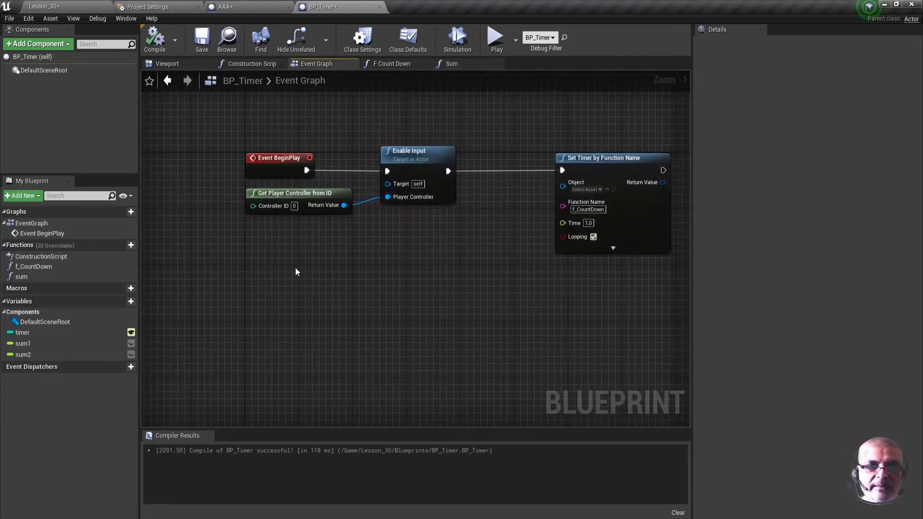
- Add an InputAction Azione event node to the Event Graph
left_click_drag(334, 121, 403, 273)
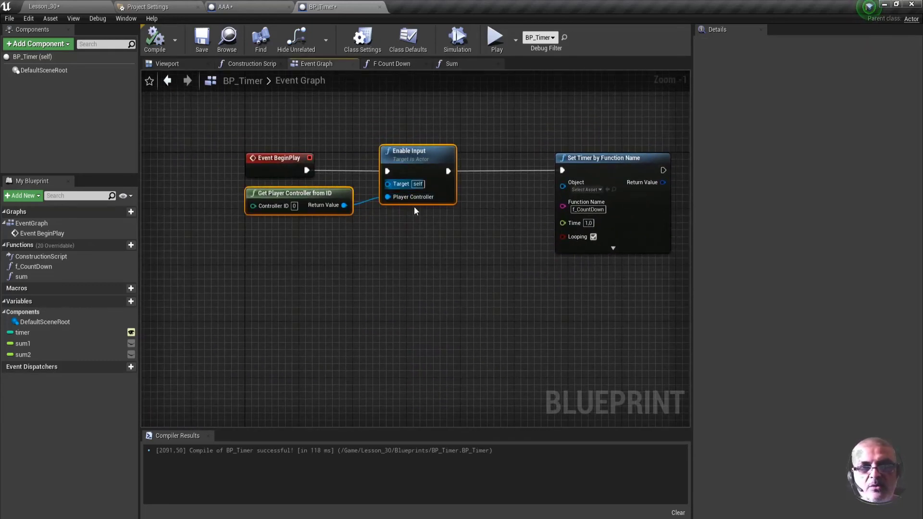
left_click(360, 323)
right_click_drag(361, 324, 296, 308)
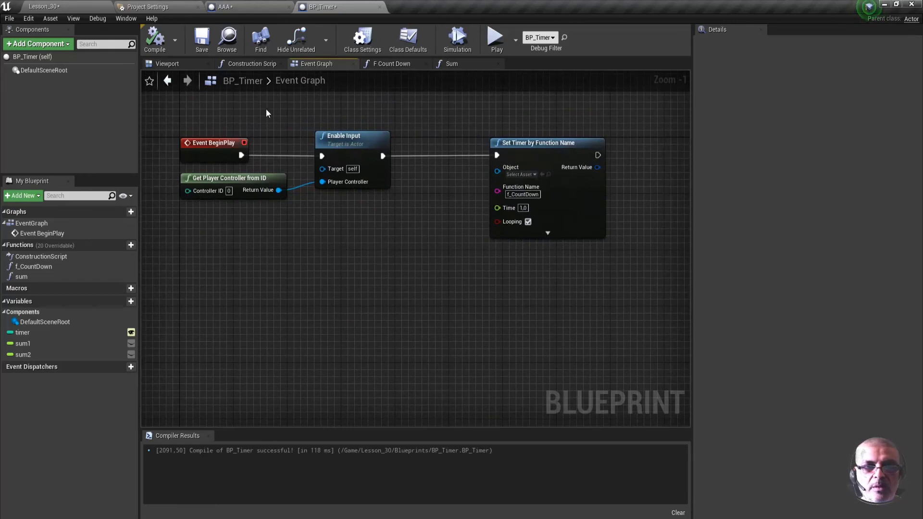
right_click(198, 323)
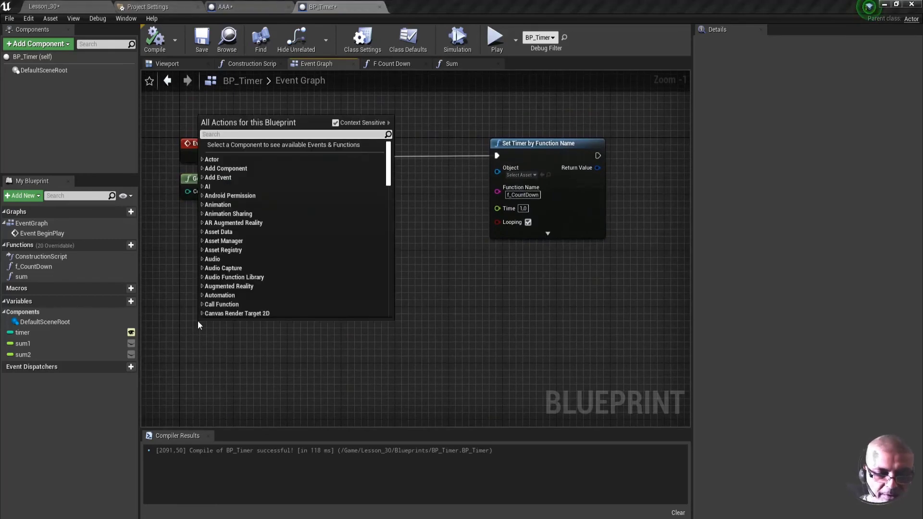
type("azio")
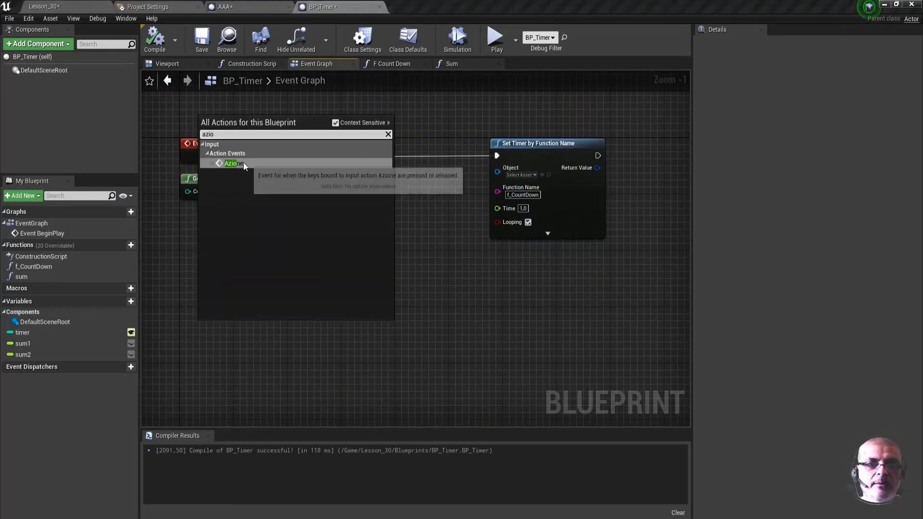
left_click(243, 163)
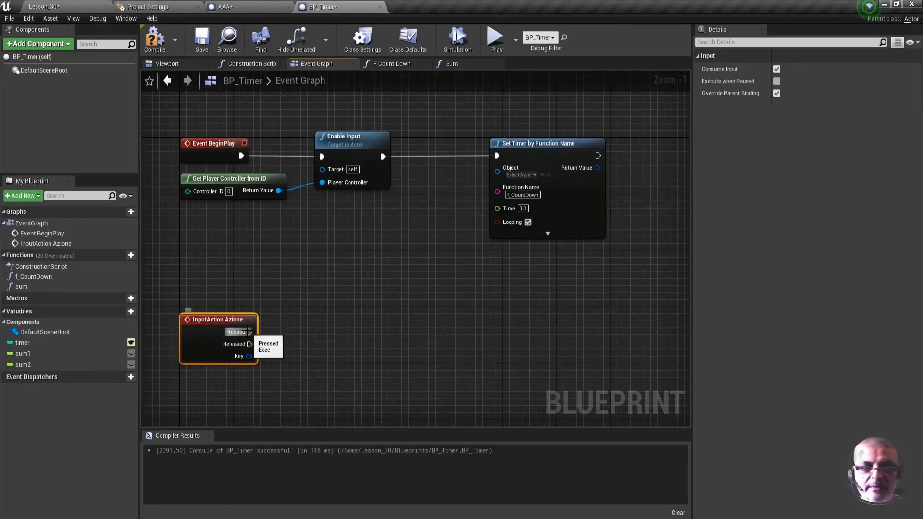
- Call the sum function from Azione's Pressed pin and compile BP_Timer
mouse_move(22, 286)
left_mouse_down()
mouse_move(340, 339)
mouse_move(368, 331)
left_mouse_up()
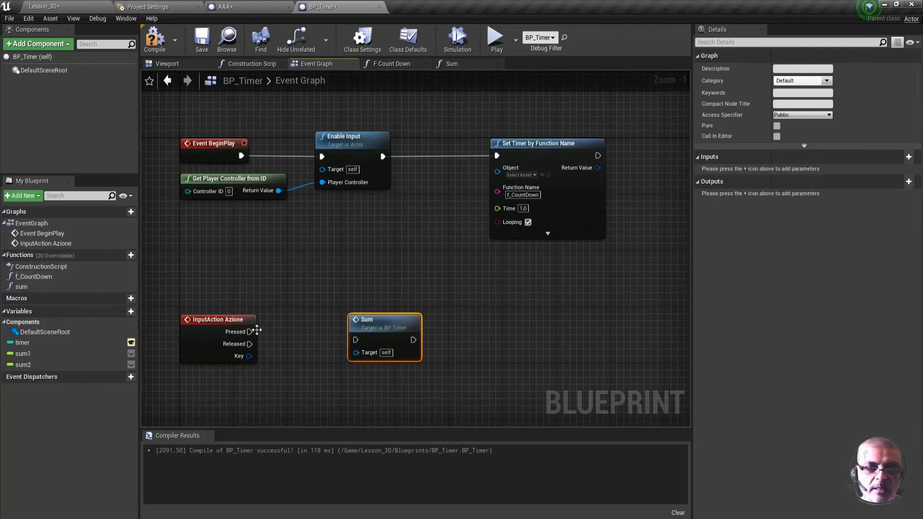
mouse_move(251, 332)
left_mouse_down()
mouse_move(356, 340)
mouse_move(382, 319)
left_mouse_up()
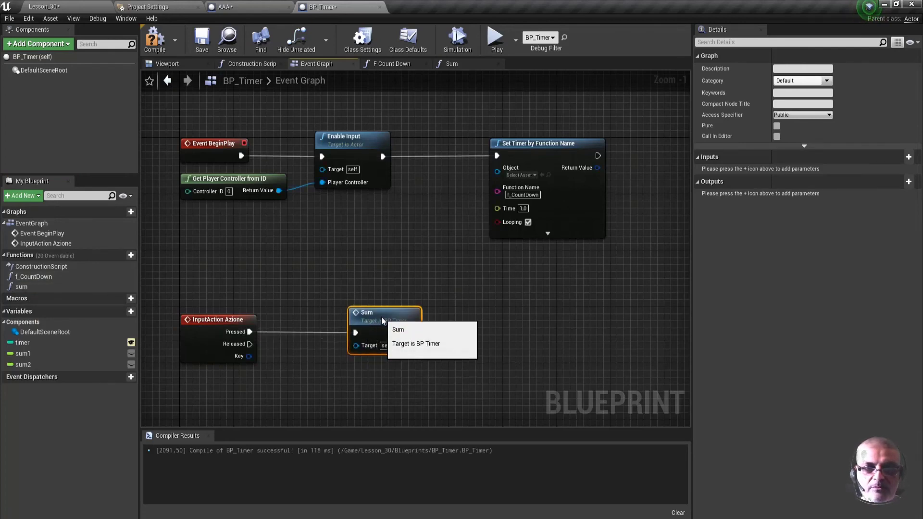
left_click(154, 39)
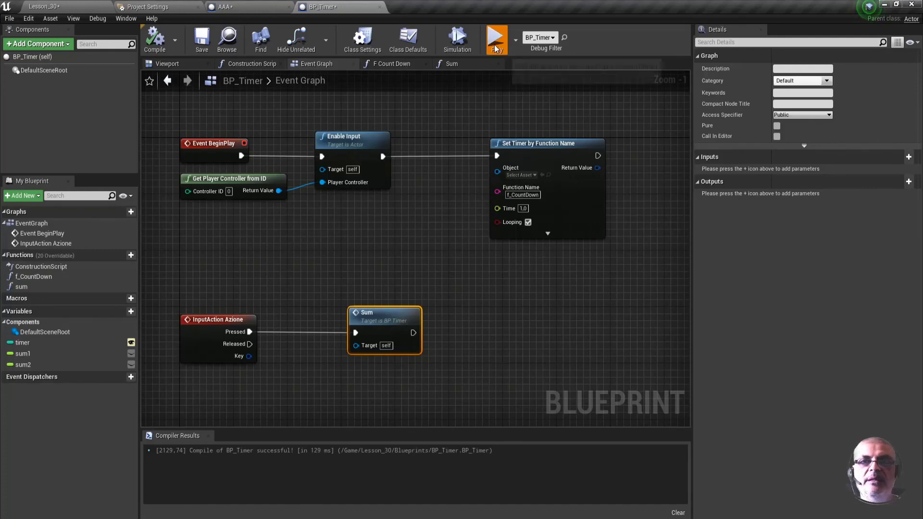
- Play-test Lesson_30 to see the printed sum, then stop
left_click(57, 6)
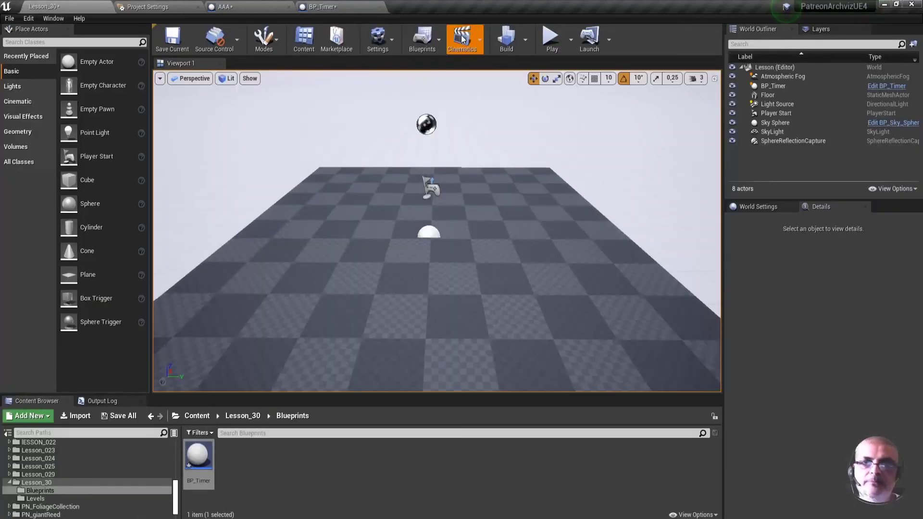
left_click(551, 38)
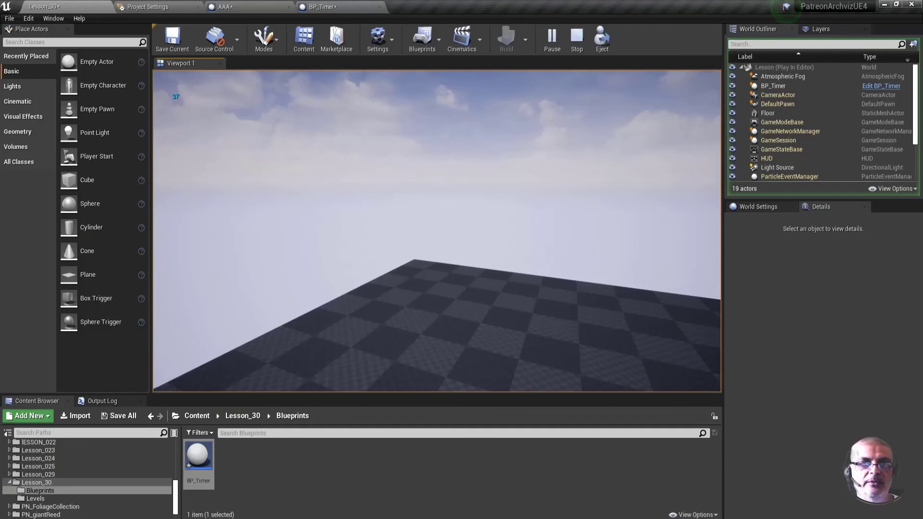
key("Escape")
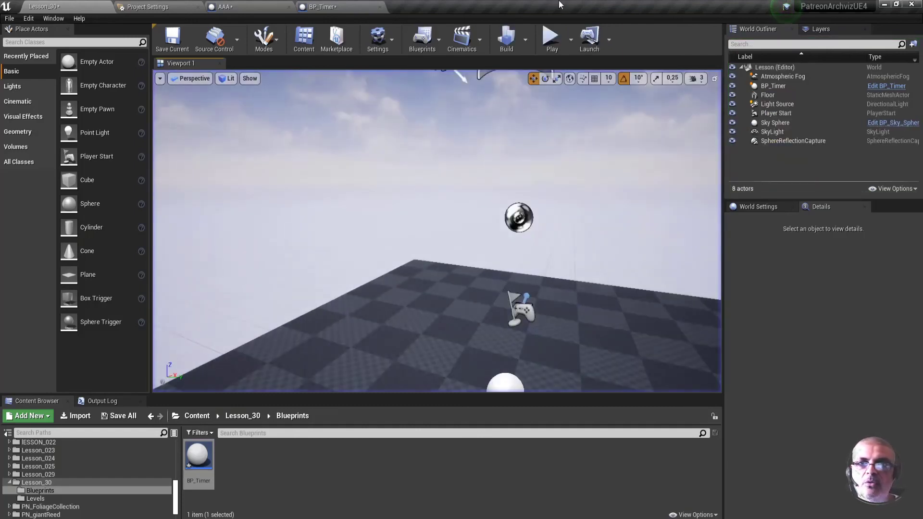
- Inspect the InputAction Azione node in BP_Timer, then test the level again and stop
left_click(338, 5)
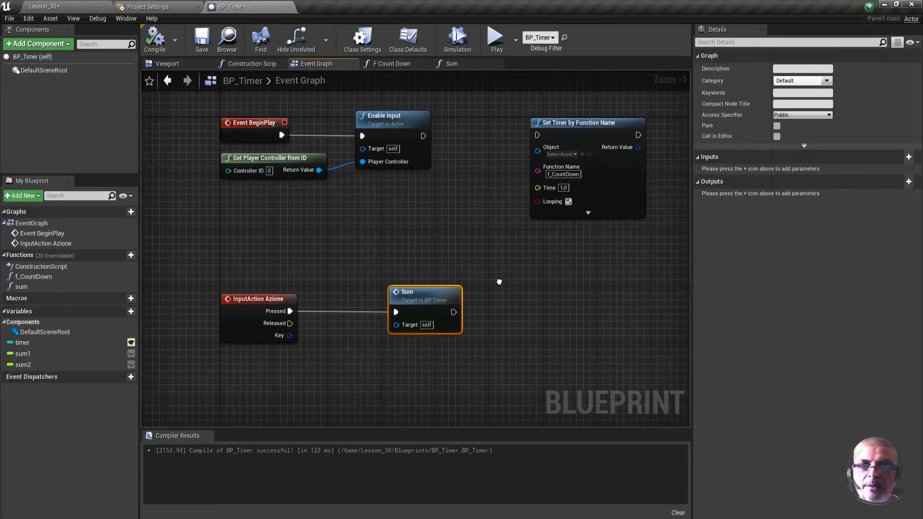
right_click_drag(510, 301, 508, 240)
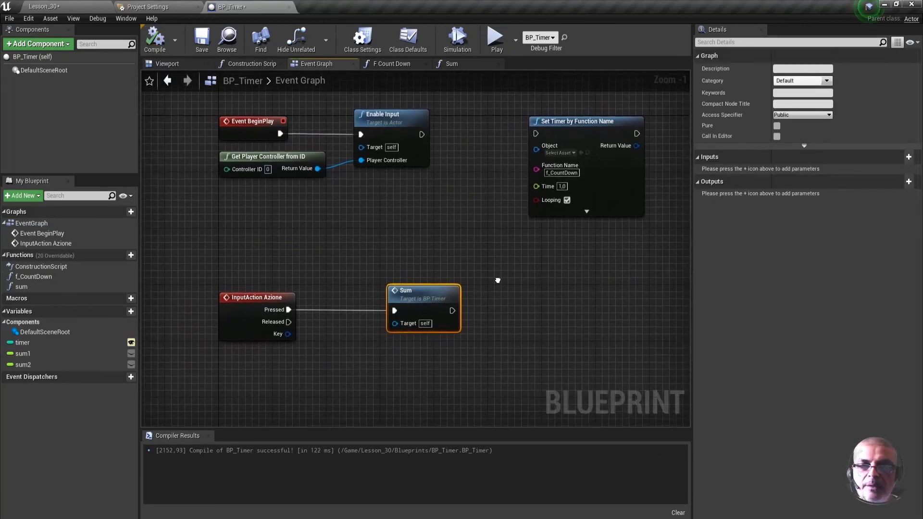
scroll(341, 306, "up", 1)
left_click_drag(218, 205, 298, 345)
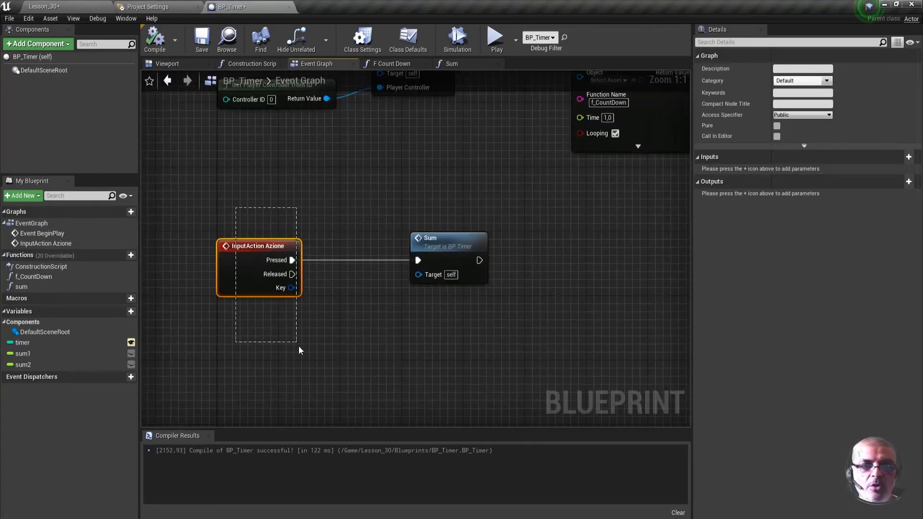
left_click(45, 7)
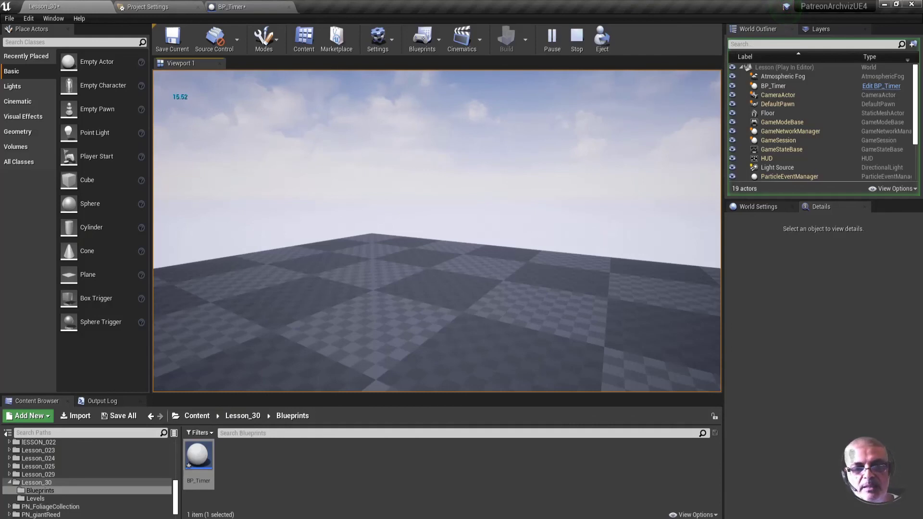
key("Escape")
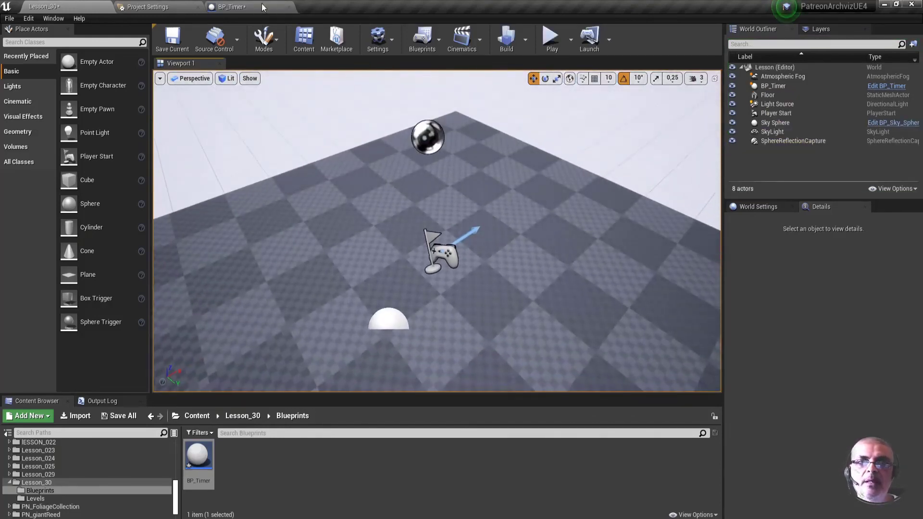
left_click(248, 6)
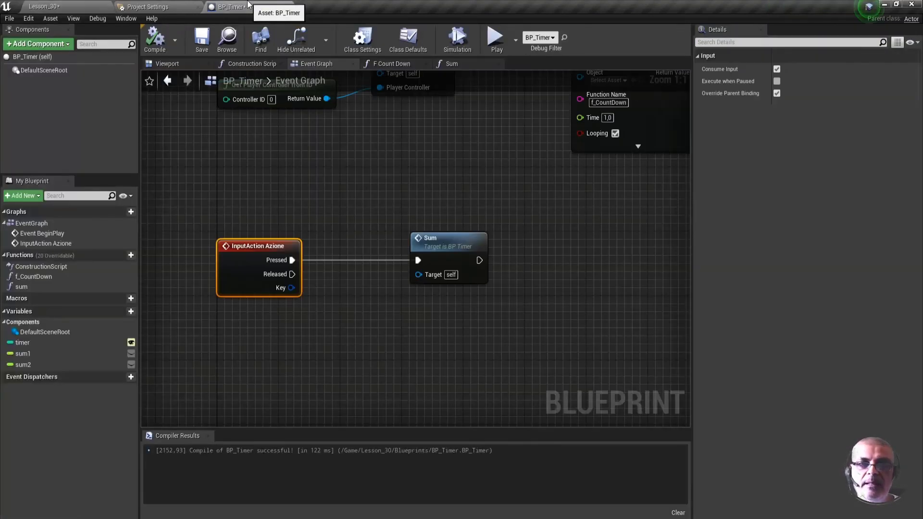
scroll(461, 261, "down", 1)
left_click_drag(421, 196, 447, 285)
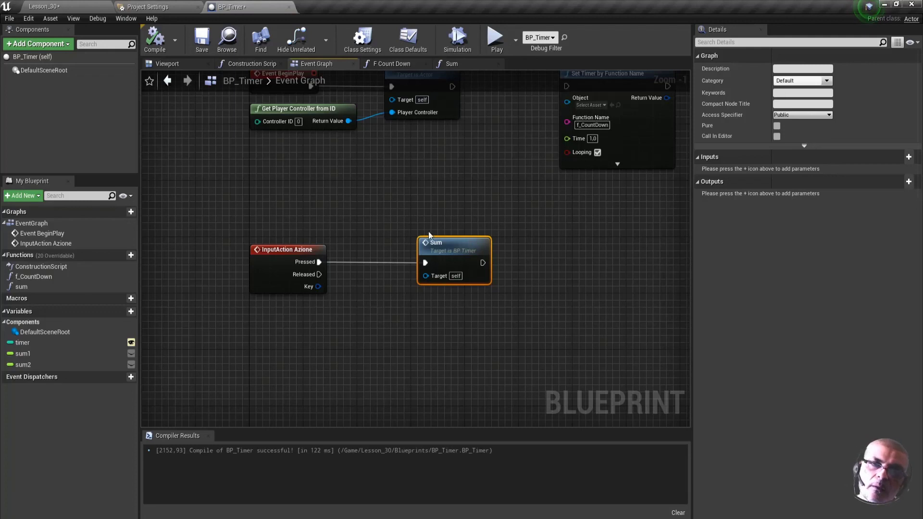
left_click_drag(418, 201, 520, 245)
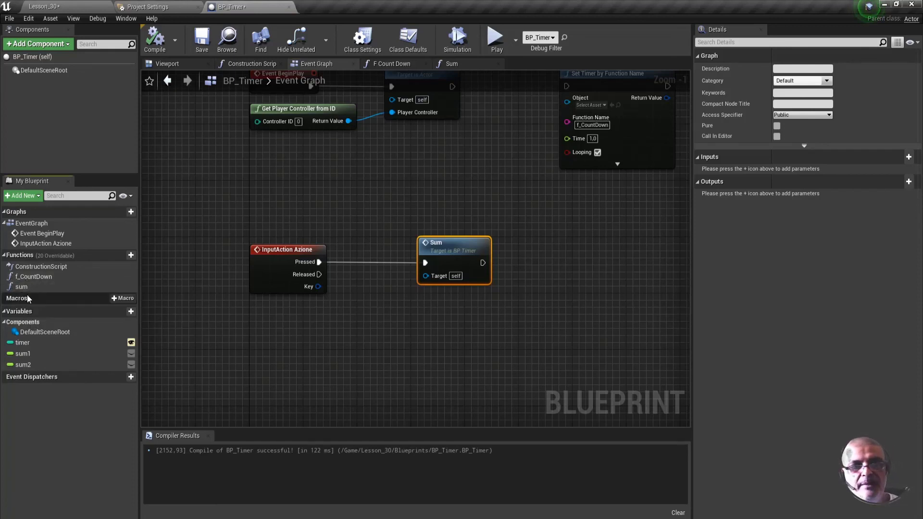
mouse_move(19, 287)
left_mouse_down()
mouse_move(486, 428)
mouse_move(532, 351)
left_mouse_up()
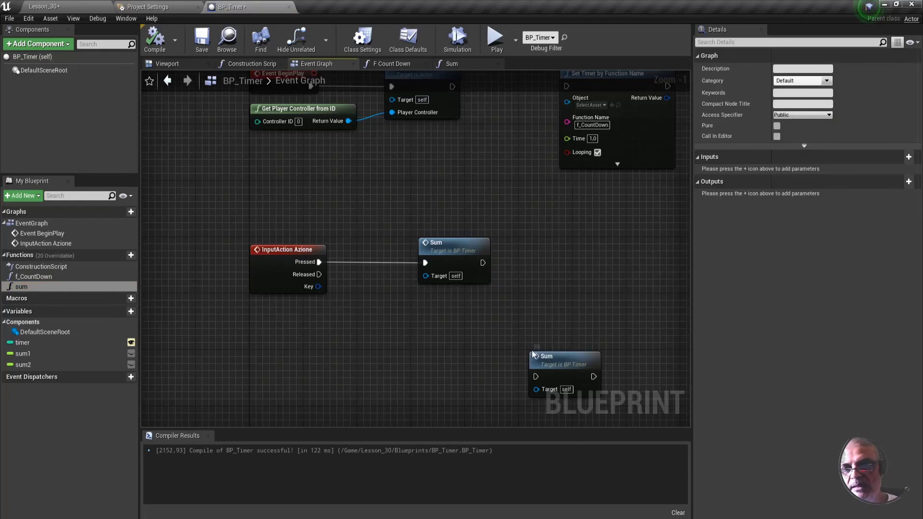
right_click_drag(564, 322, 525, 222)
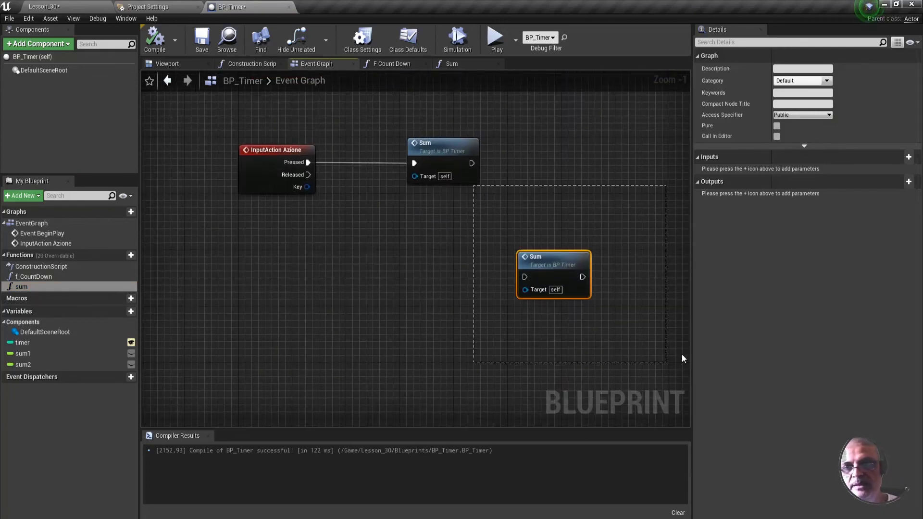
left_click_drag(473, 182, 590, 308)
left_click_drag(475, 216, 681, 306)
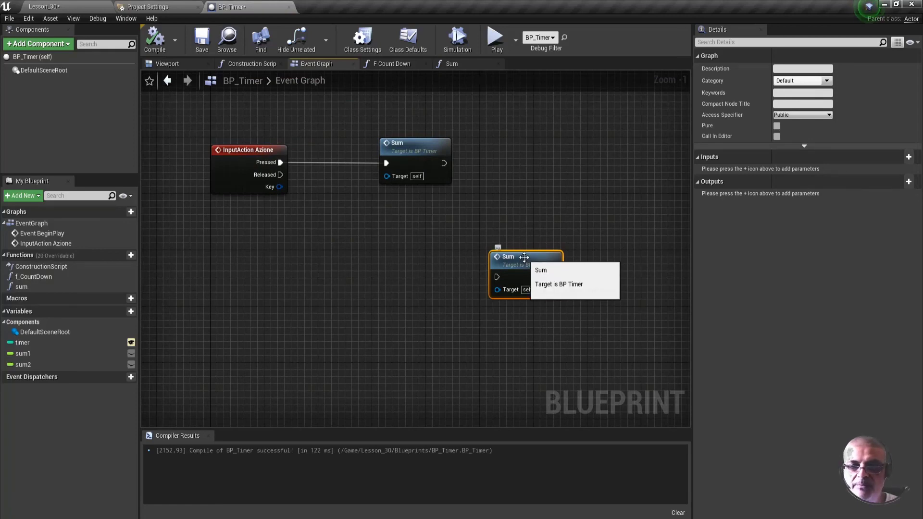
key("Delete")
right_click_drag(478, 234, 521, 386)
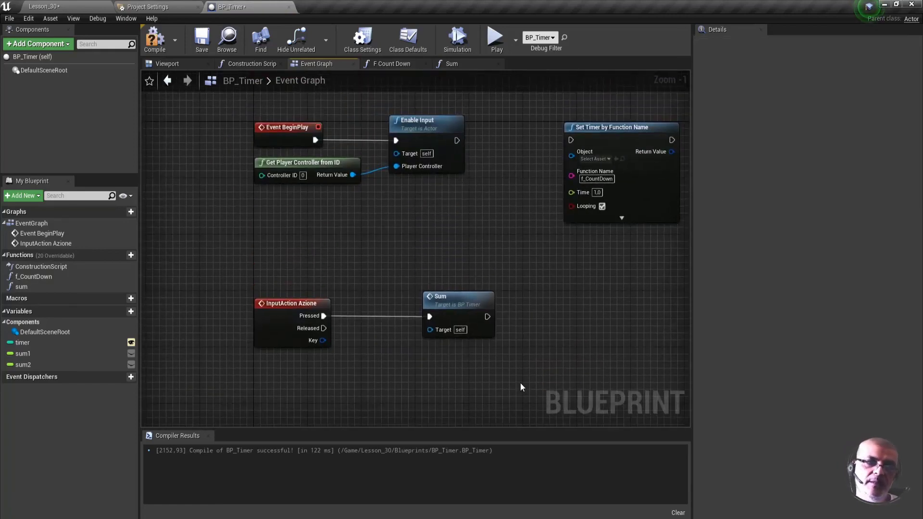